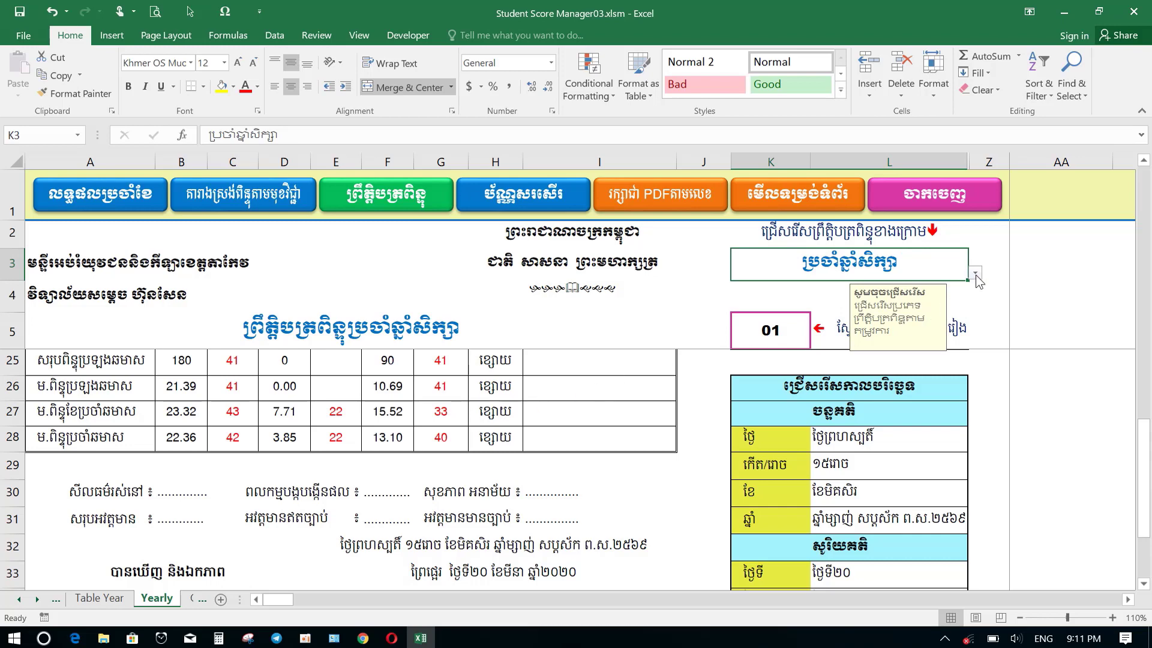
Step: Switch the yearly report card in K3 to the second semester (ប្រចាំឆមាសលើកទី២) and look through its score table
scroll(572, 414, "up", 6)
scroll(571, 414, "down", 1)
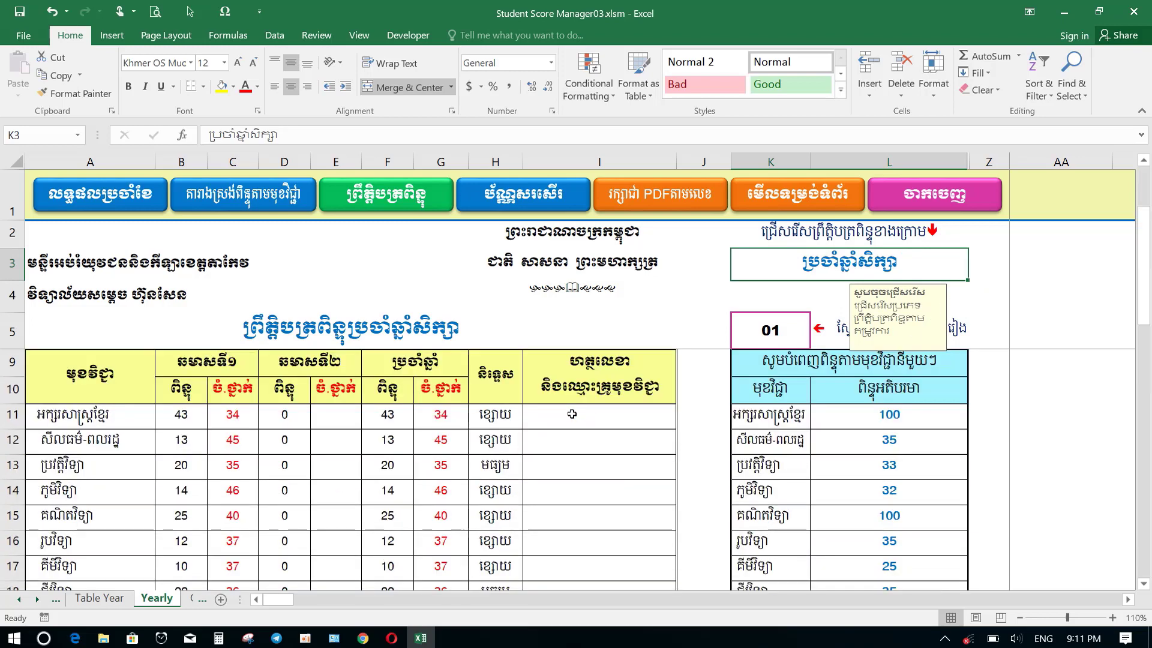
scroll(571, 414, "down", 2)
scroll(540, 417, "up", 3)
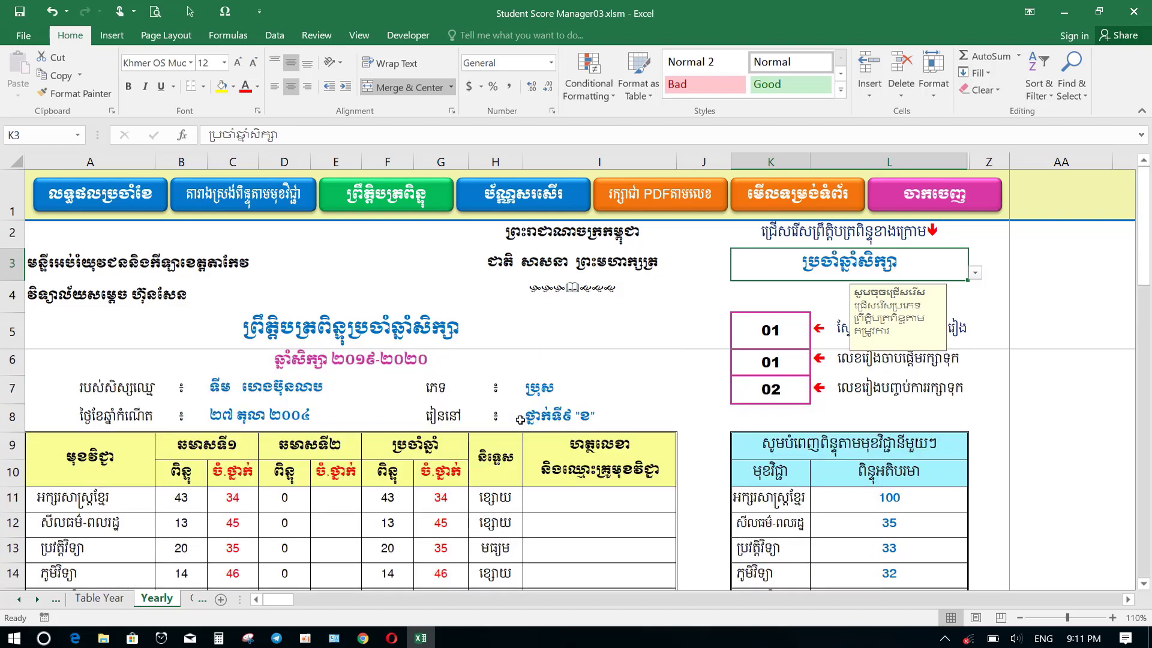
left_click(975, 273)
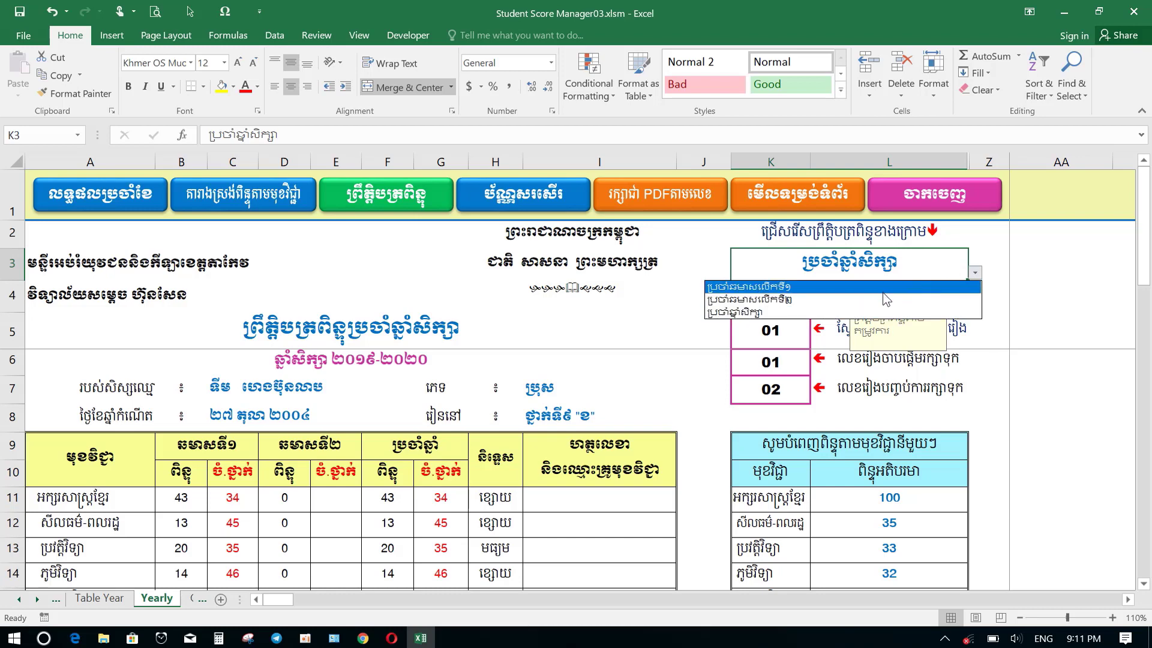
left_click(832, 298)
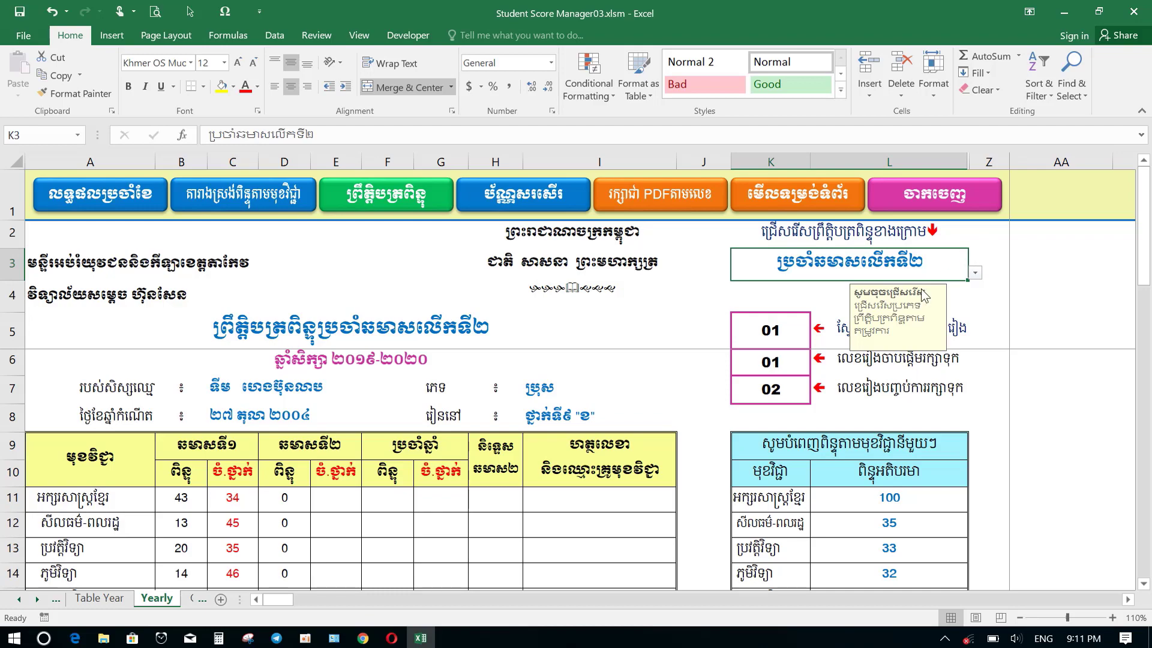
scroll(405, 485, "down", 4)
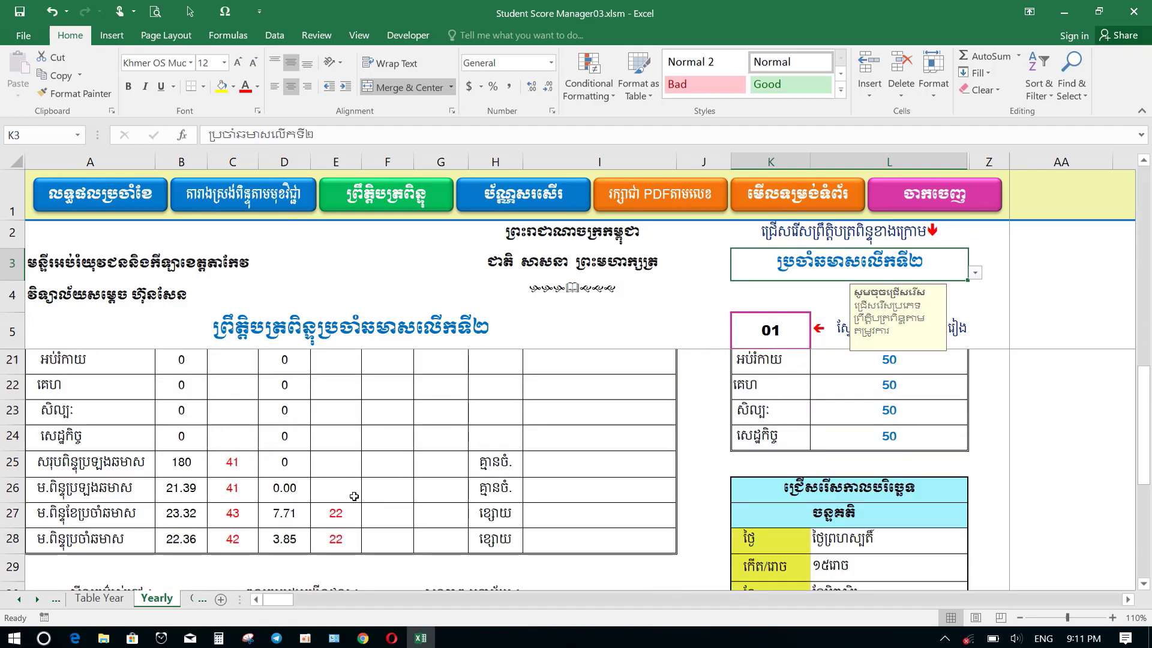
scroll(372, 490, "up", 5)
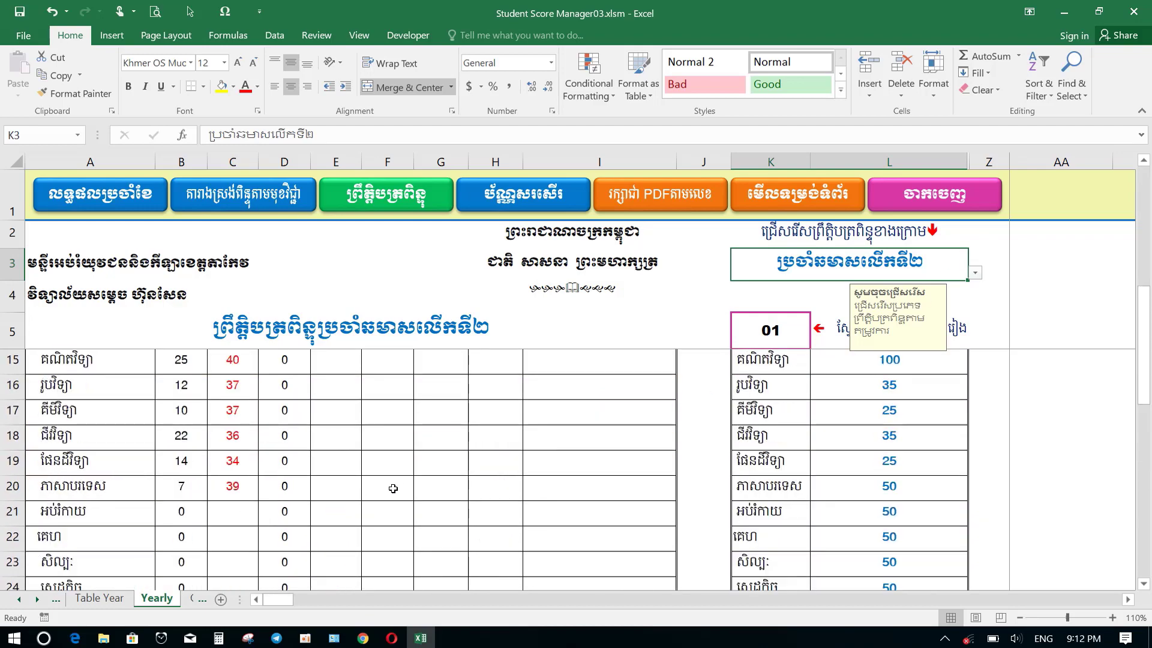
Step: Switch the report card in K3 to the first semester (ប្រចាំឆមាសលើកទី១) and review it down to the dates and signatures
left_click(975, 274)
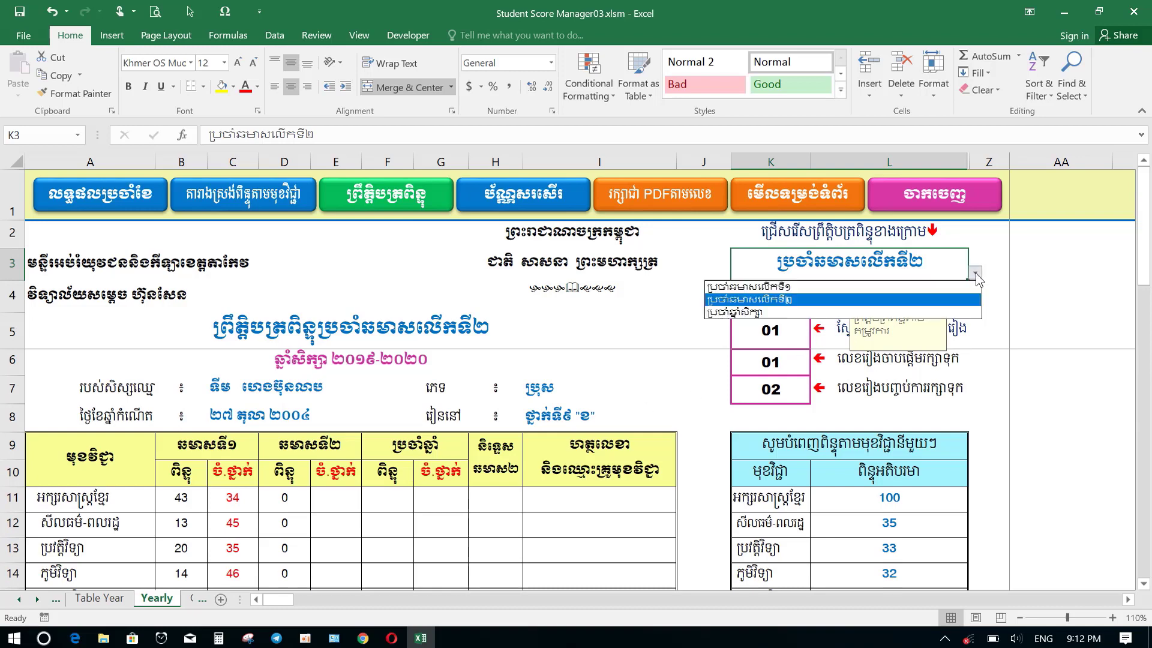
left_click(867, 294)
scroll(391, 472, "down", 4)
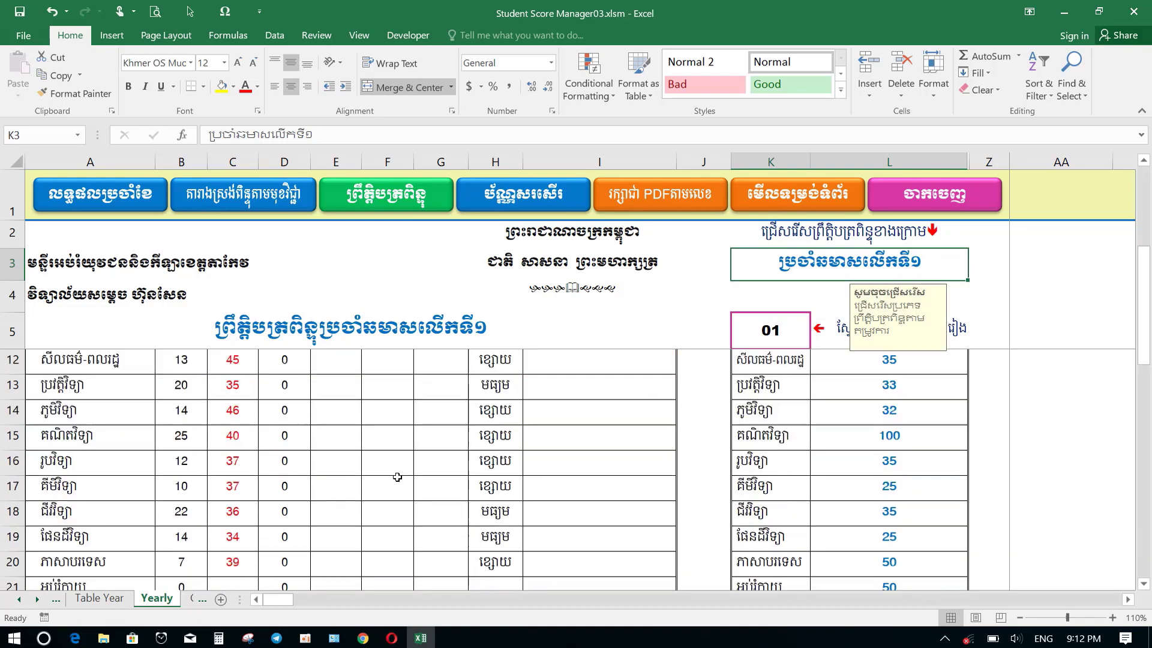
scroll(391, 473, "down", 1)
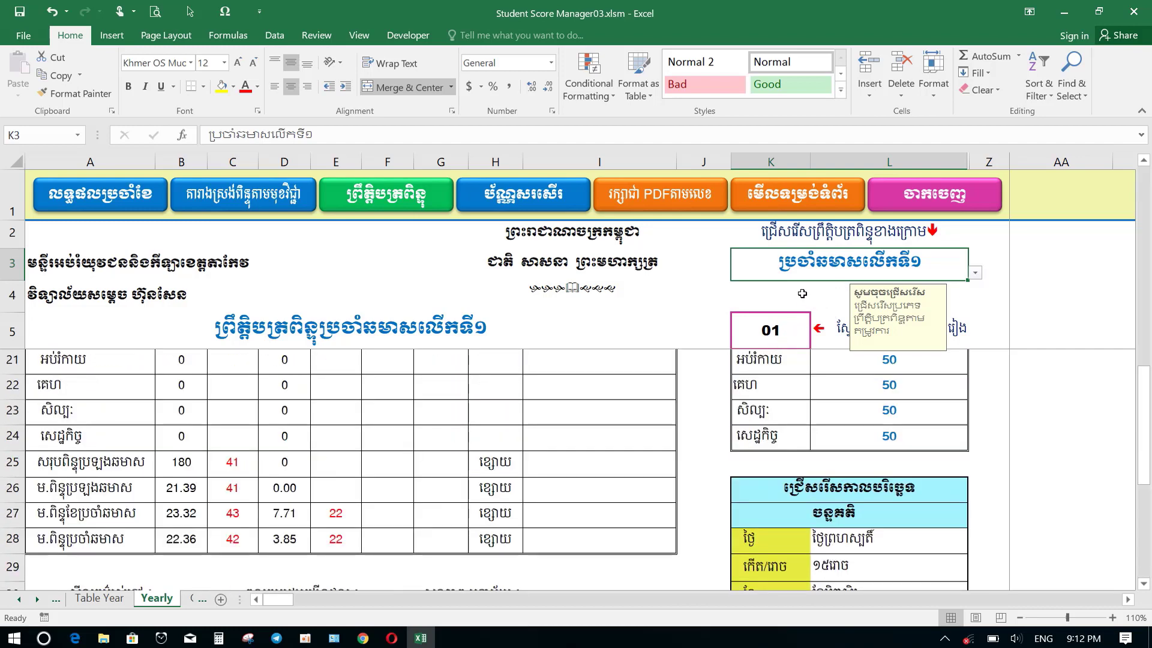
scroll(524, 345, "down", 5)
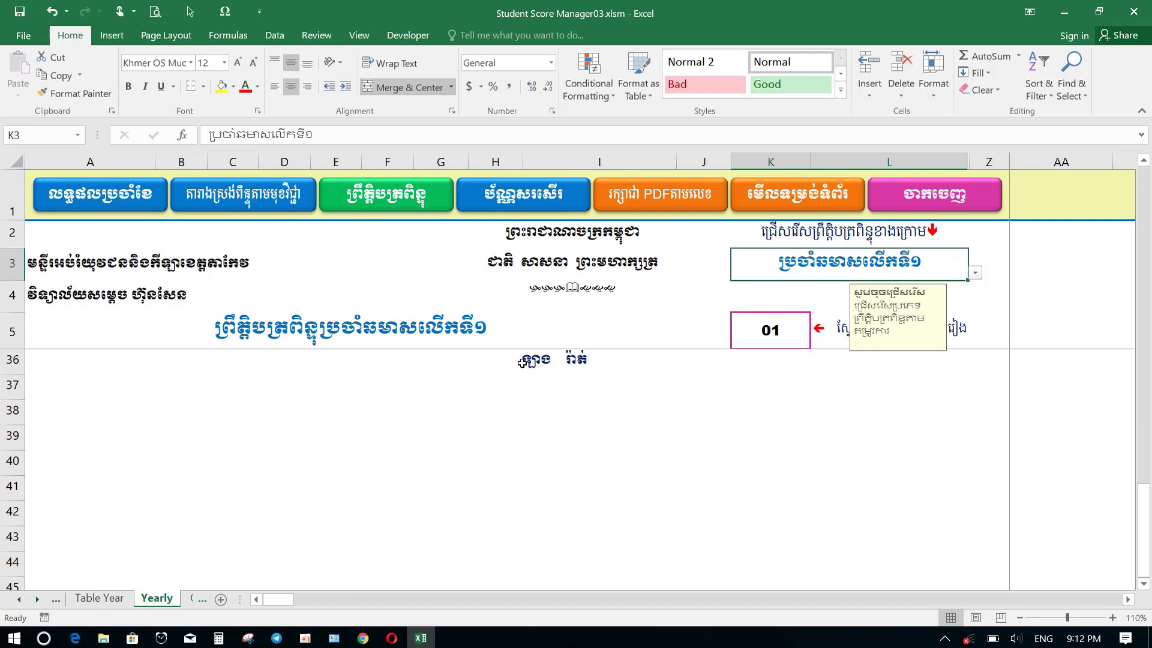
scroll(523, 346, "up", 3)
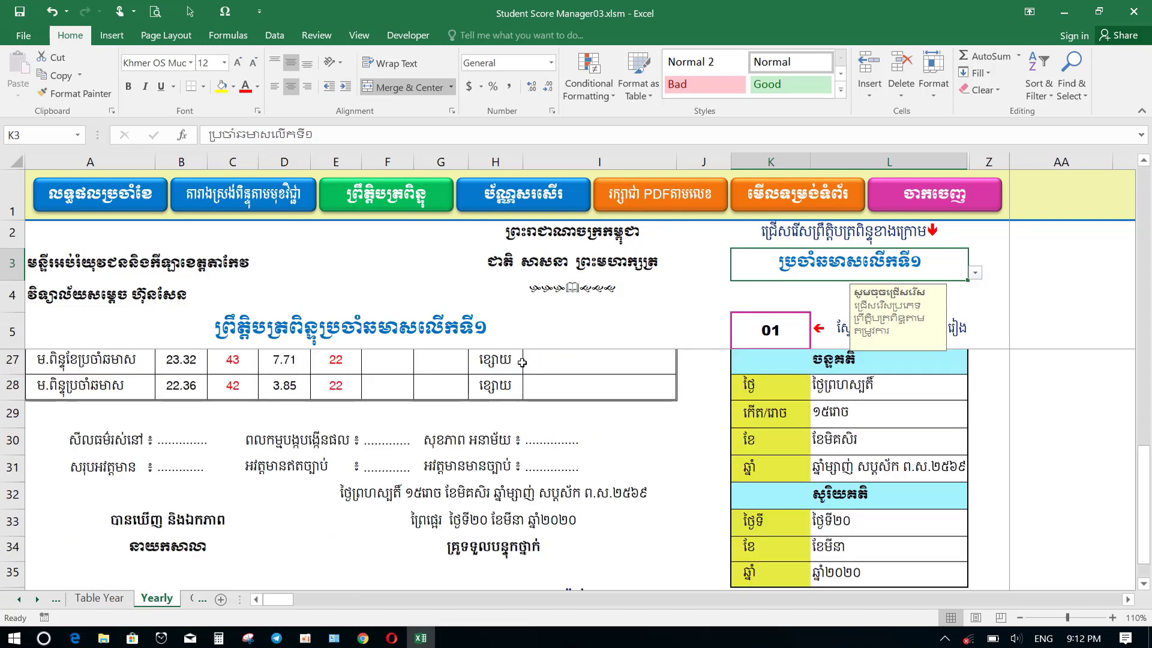
Step: Open the monthly results report and review its subject scores, totals and date section
left_click(144, 206)
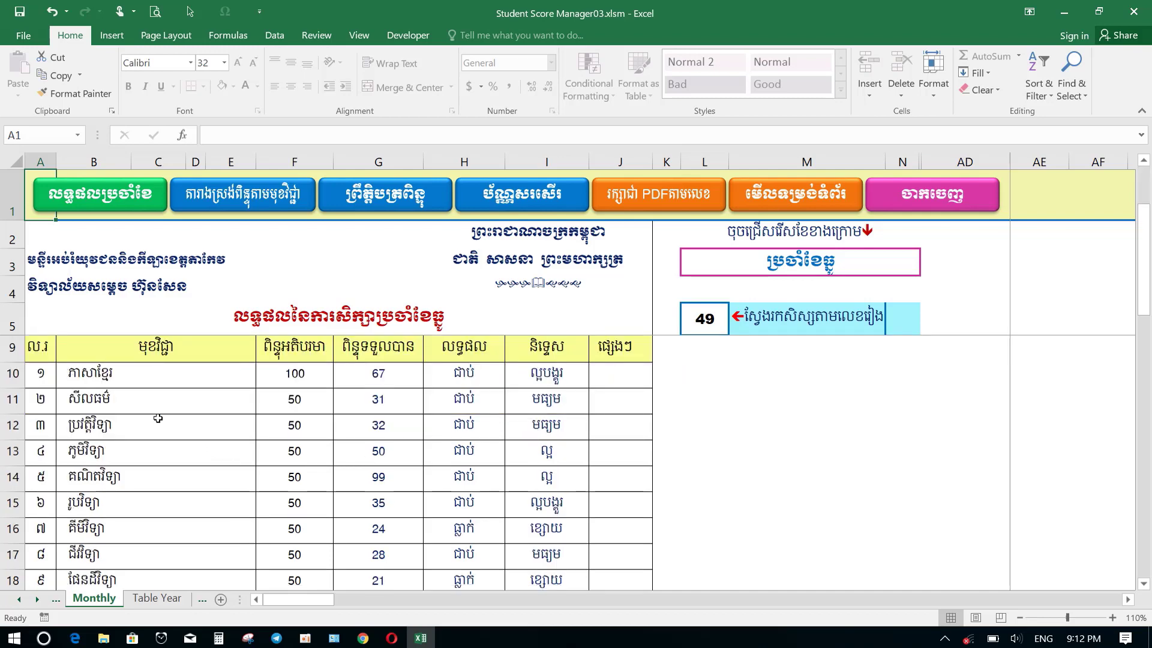
scroll(158, 418, "down", 3)
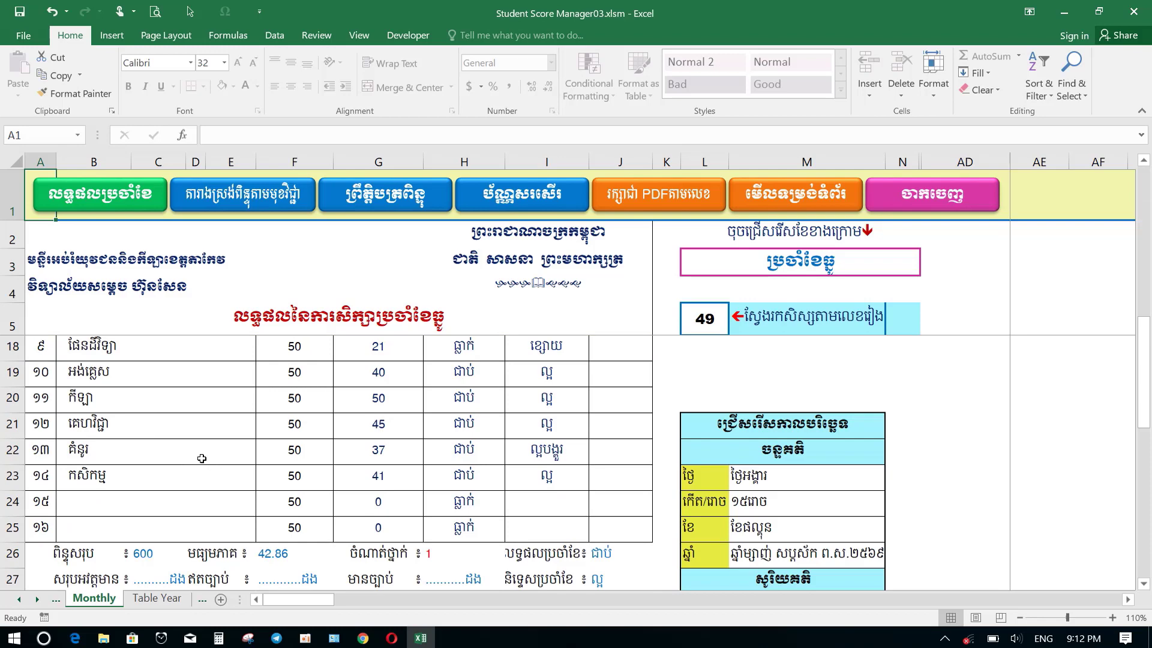
scroll(242, 450, "down", 1)
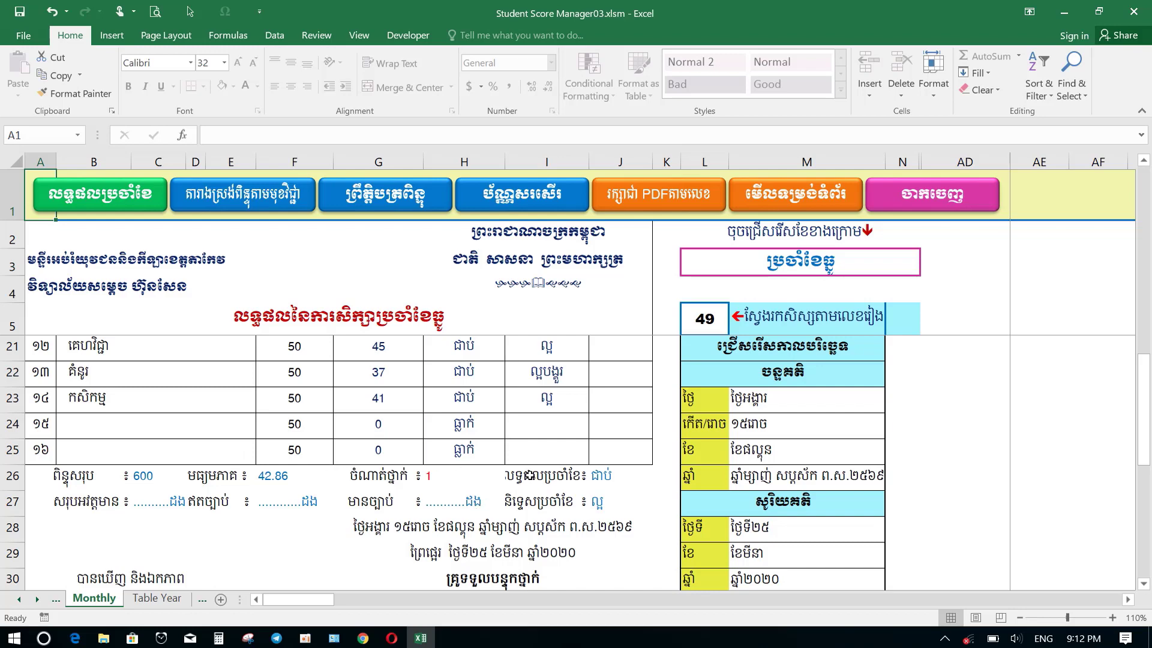
scroll(605, 478, "down", 3)
scroll(606, 478, "up", 8)
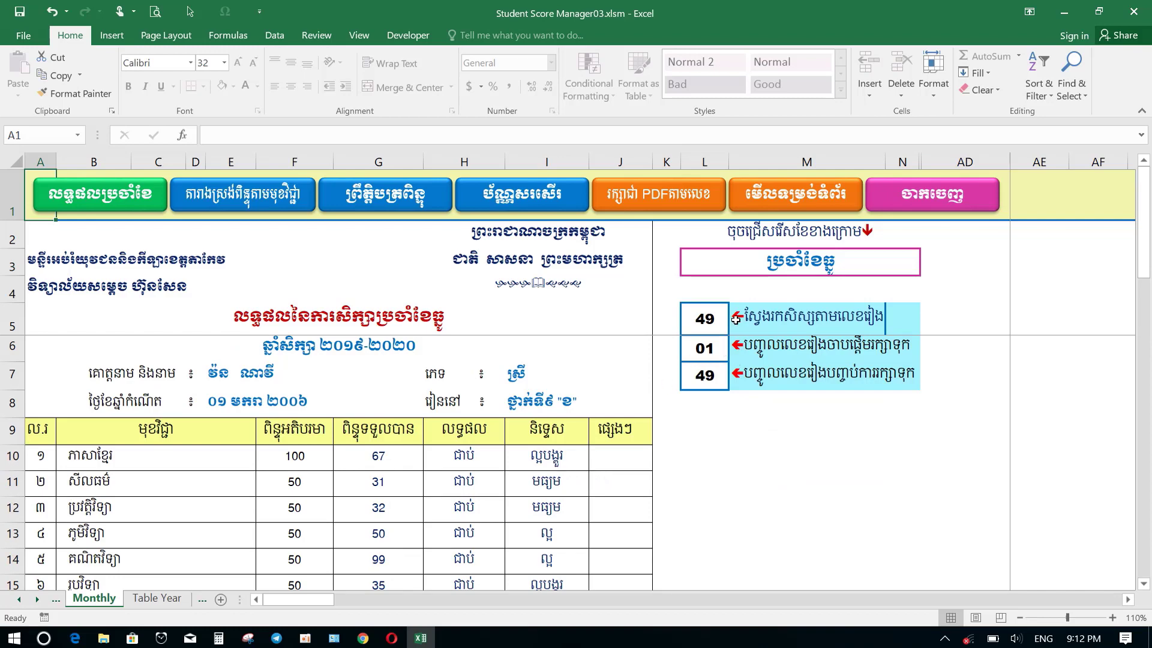
Step: Display the monthly results of student number 1, followed by those of student number 2
left_click(702, 323)
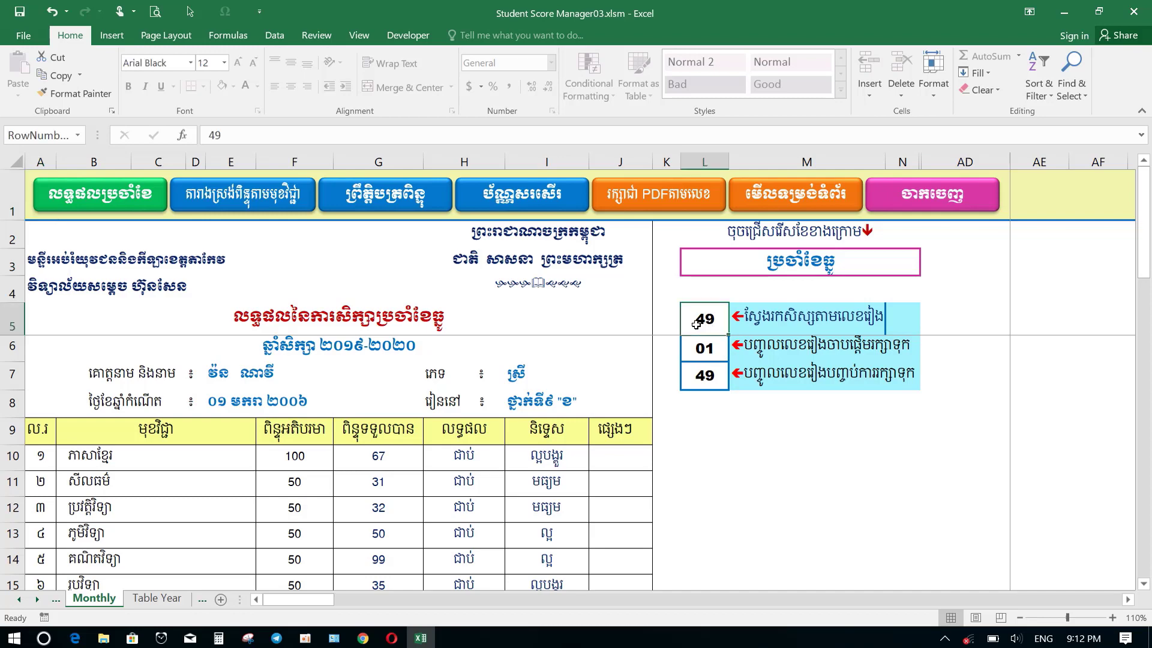
type("1")
key("Return")
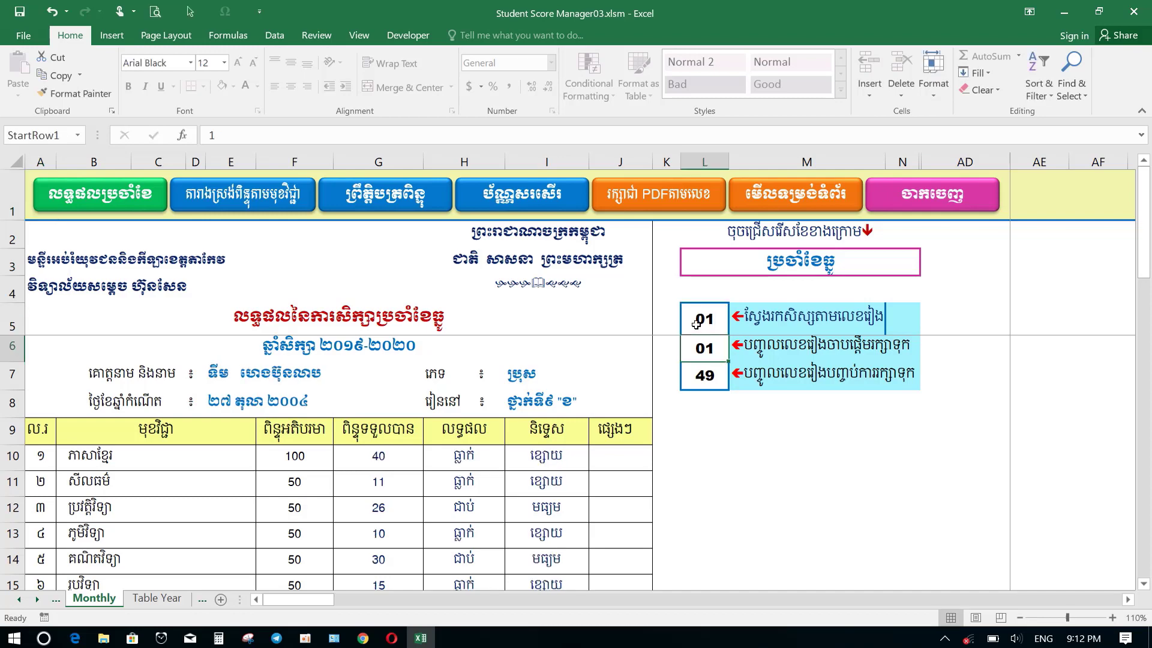
left_click(696, 324)
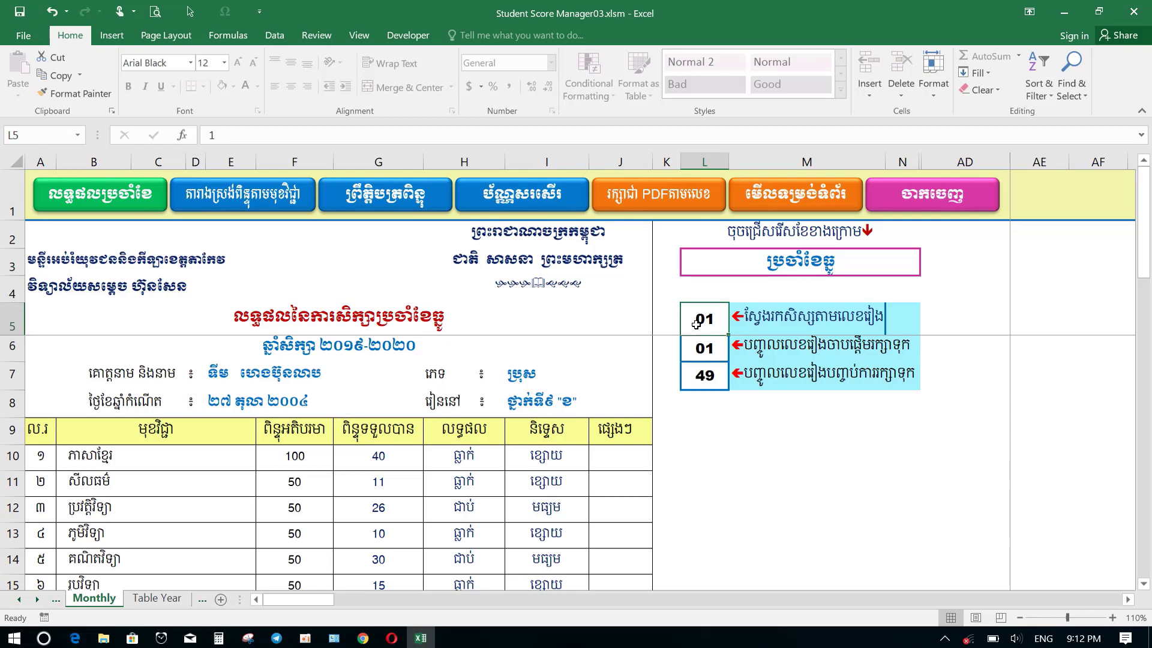
left_click(704, 318)
type("2")
key("Return")
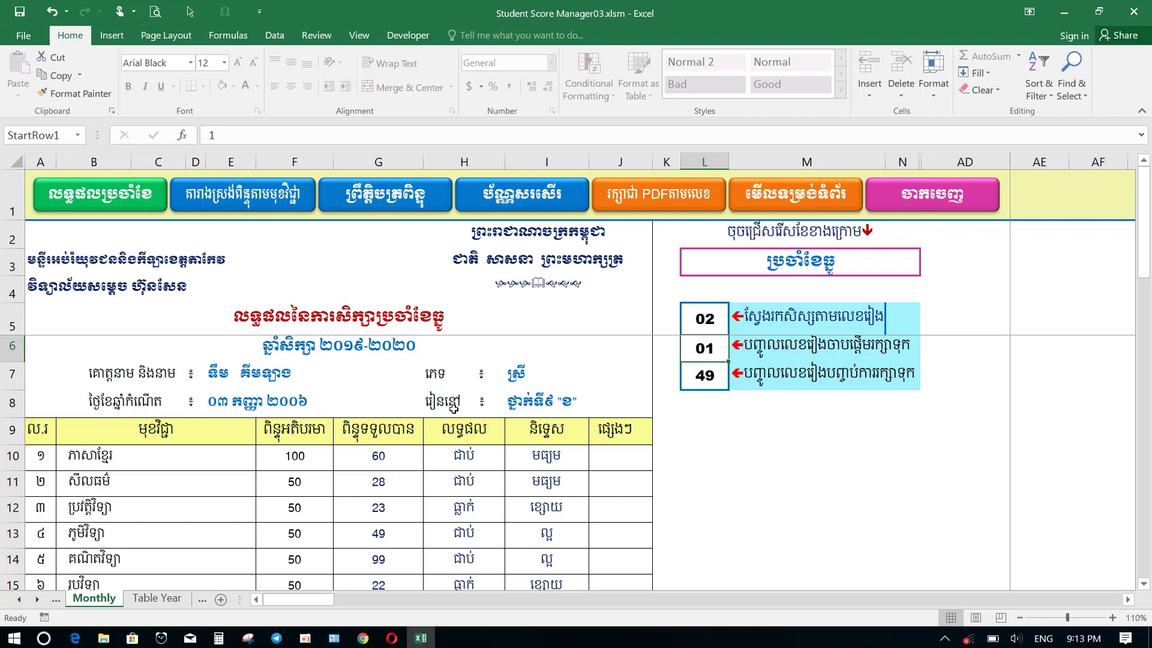
Step: Go back to the main menu, open the teacher and student information sheet, and check the end of the student list
left_click(902, 204)
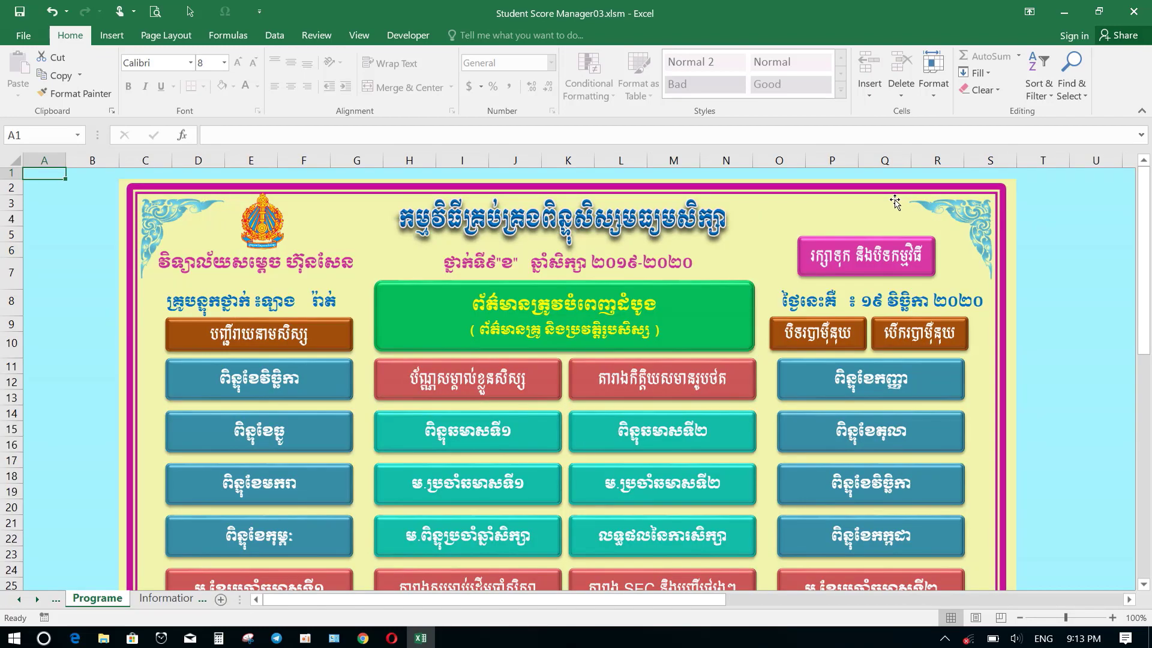
left_click(684, 313)
scroll(518, 414, "down", 8)
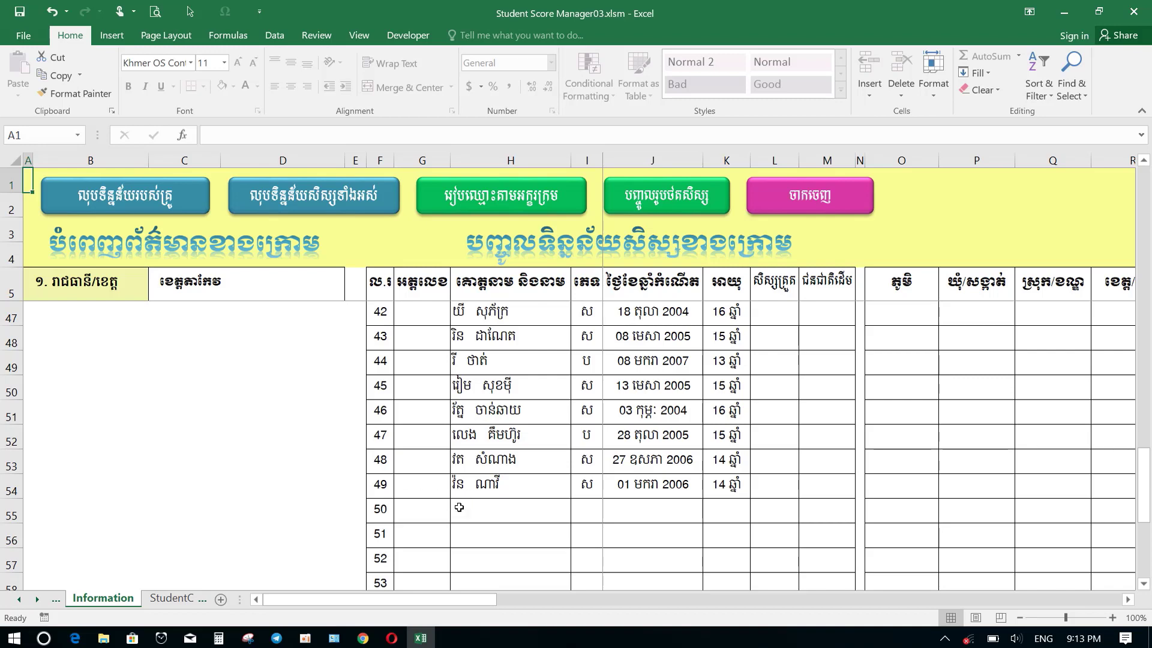
scroll(628, 426, "up", 2)
scroll(690, 372, "down", 1)
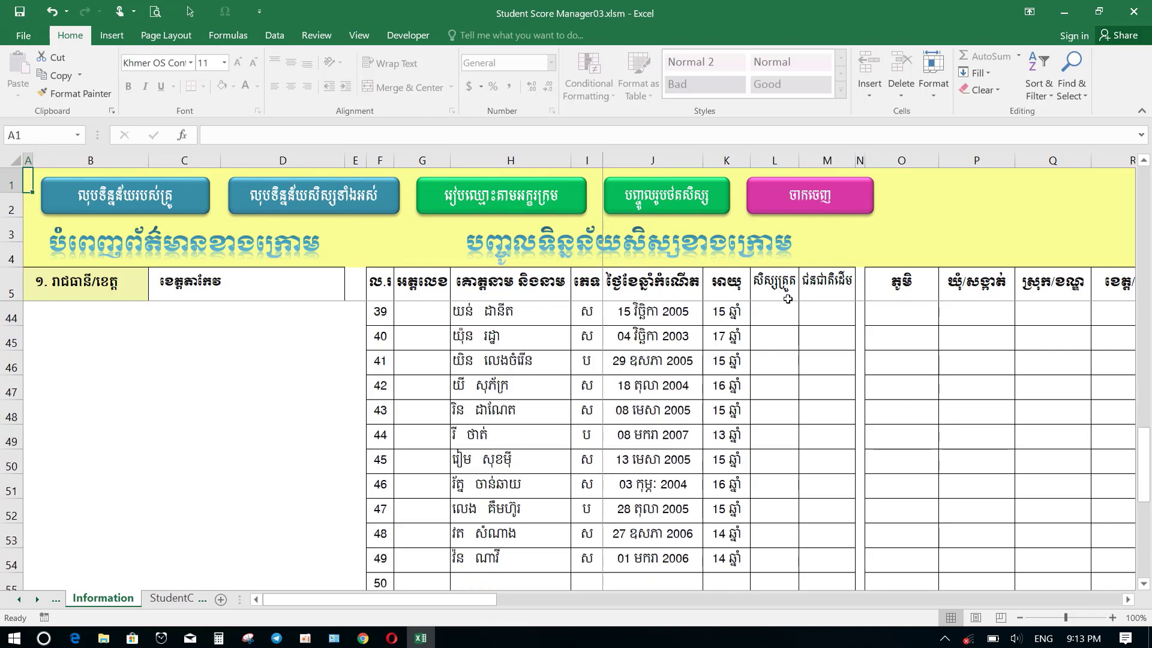
Step: Return to the monthly results report through the main menu and set the student lookup number to 1
left_click(844, 215)
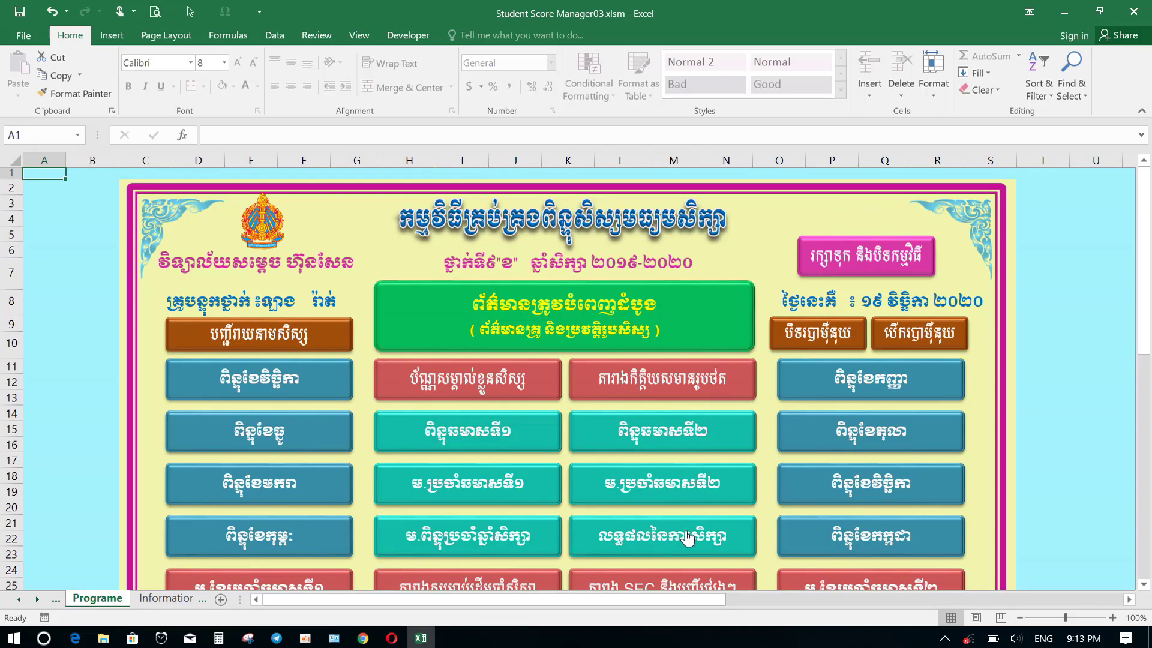
scroll(699, 510, "down", 1)
left_click(728, 496)
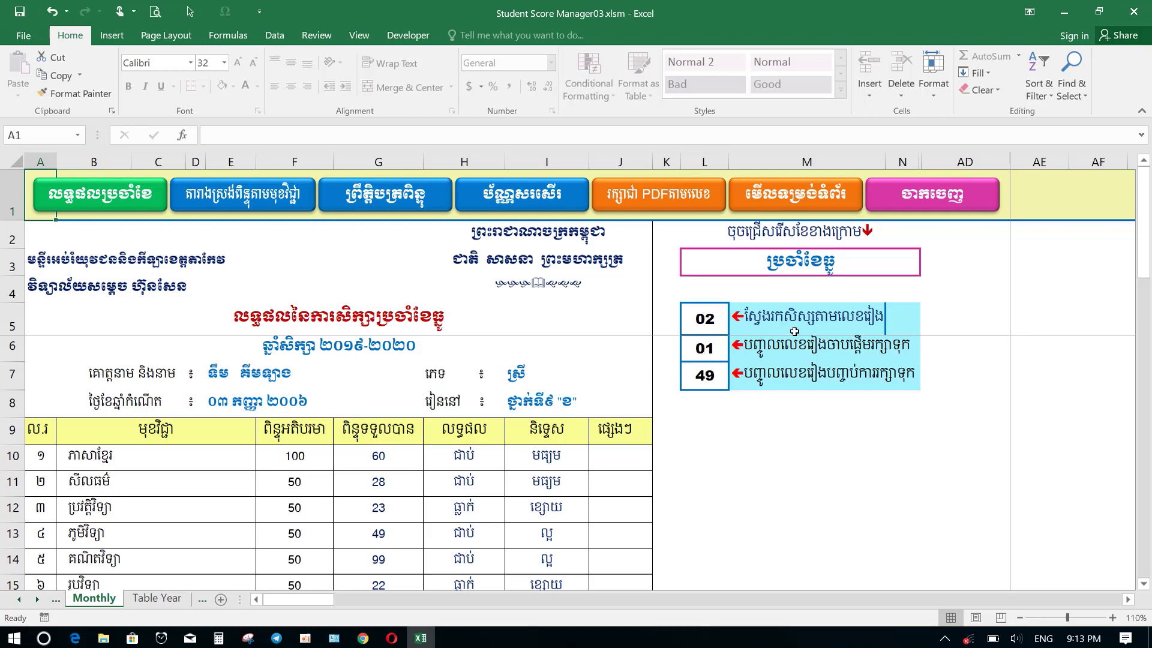
left_click(710, 321)
type("1")
key("Return")
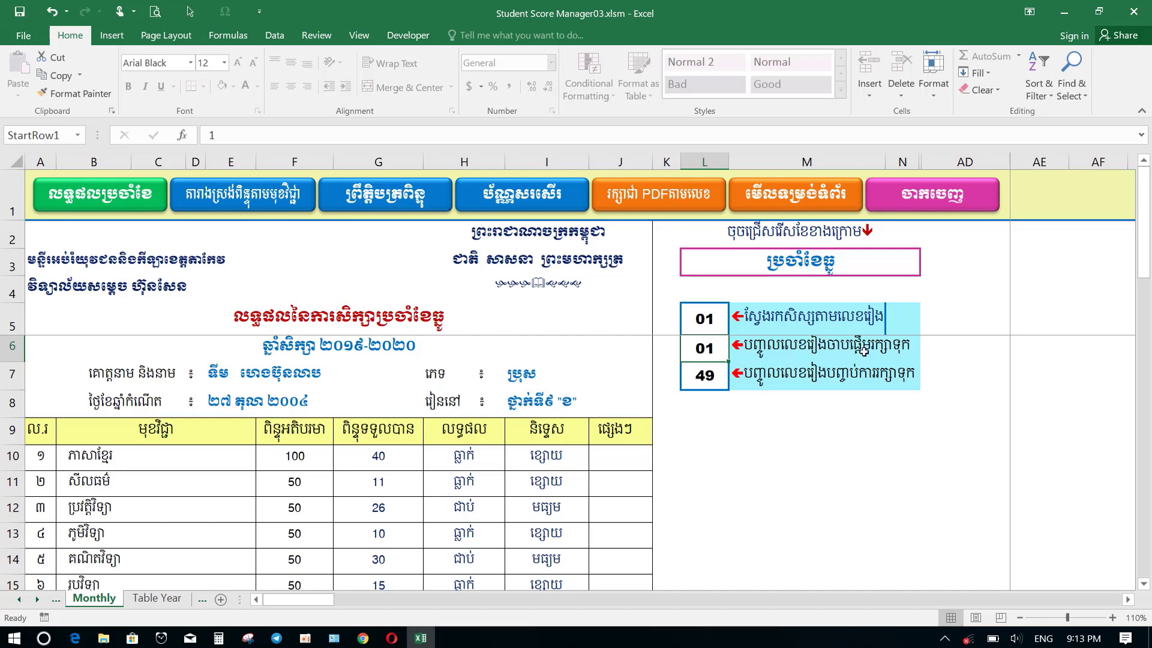
Step: Keep 1 as the starting student number for saving and set the ending number to 49
double_click(712, 349)
key("Return")
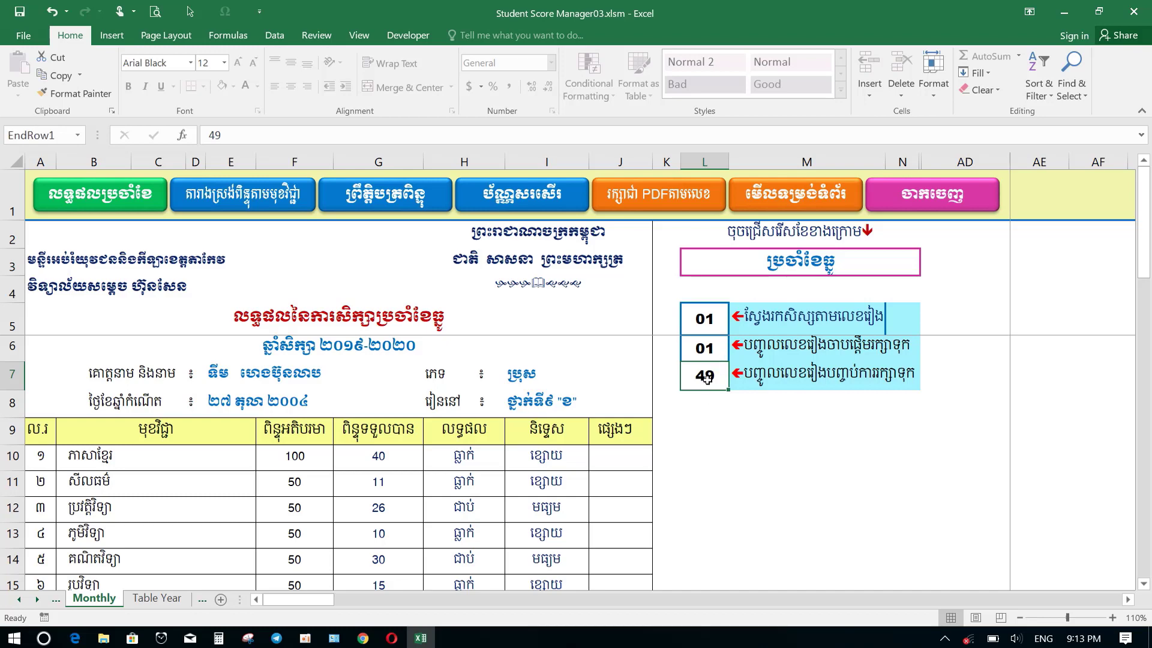
type("49")
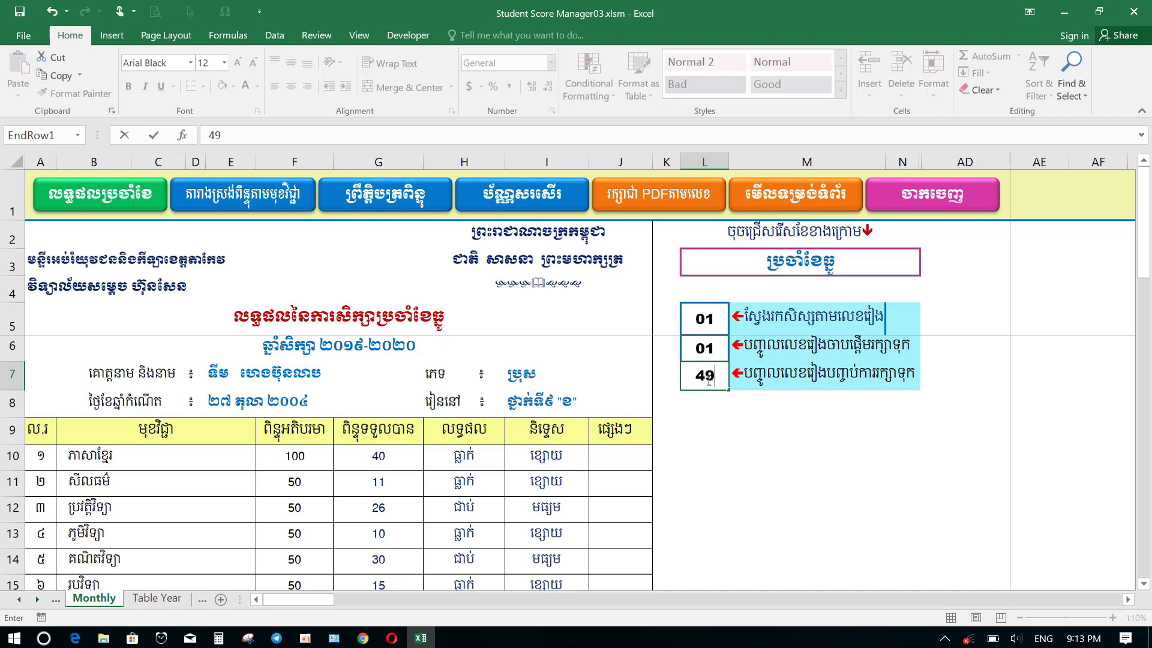
key("Return")
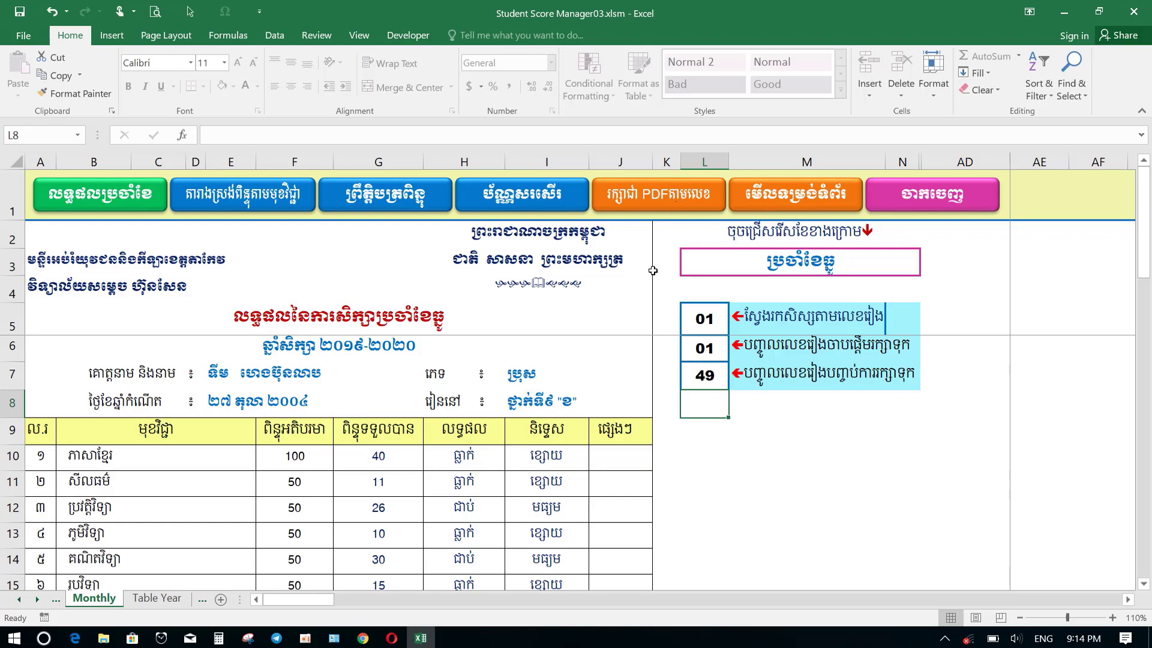
Step: Look over the displayed student's monthly report, check the desktop, and return to the workbook
scroll(649, 281, "down", 2)
scroll(649, 282, "down", 5)
scroll(555, 353, "up", 3)
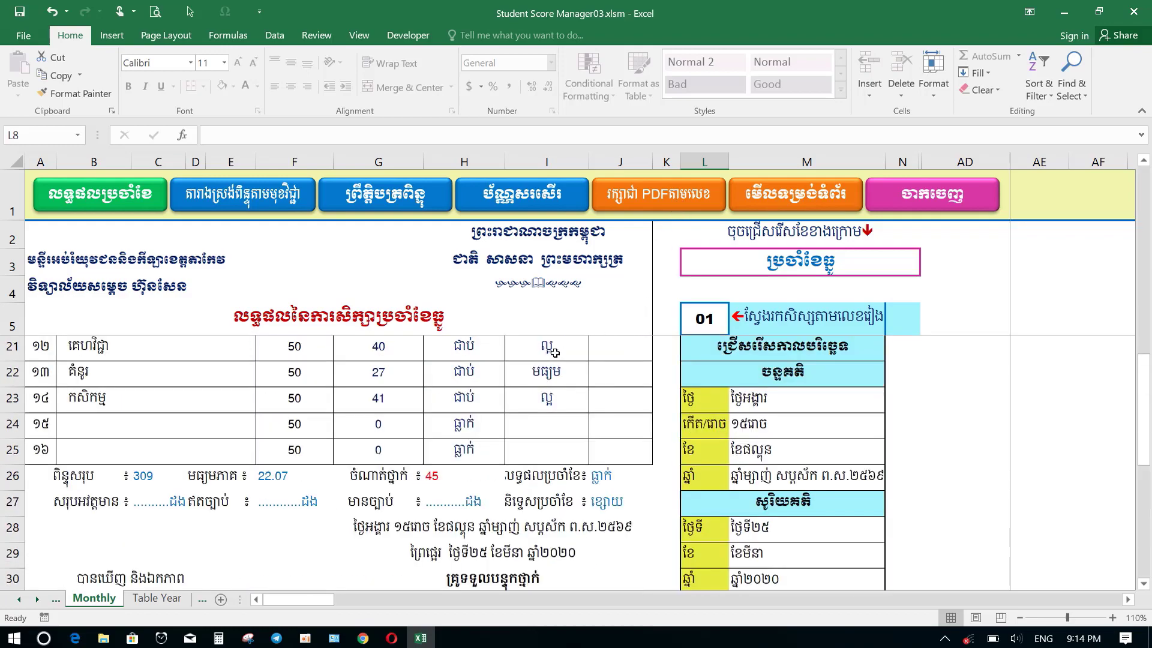
scroll(555, 353, "up", 4)
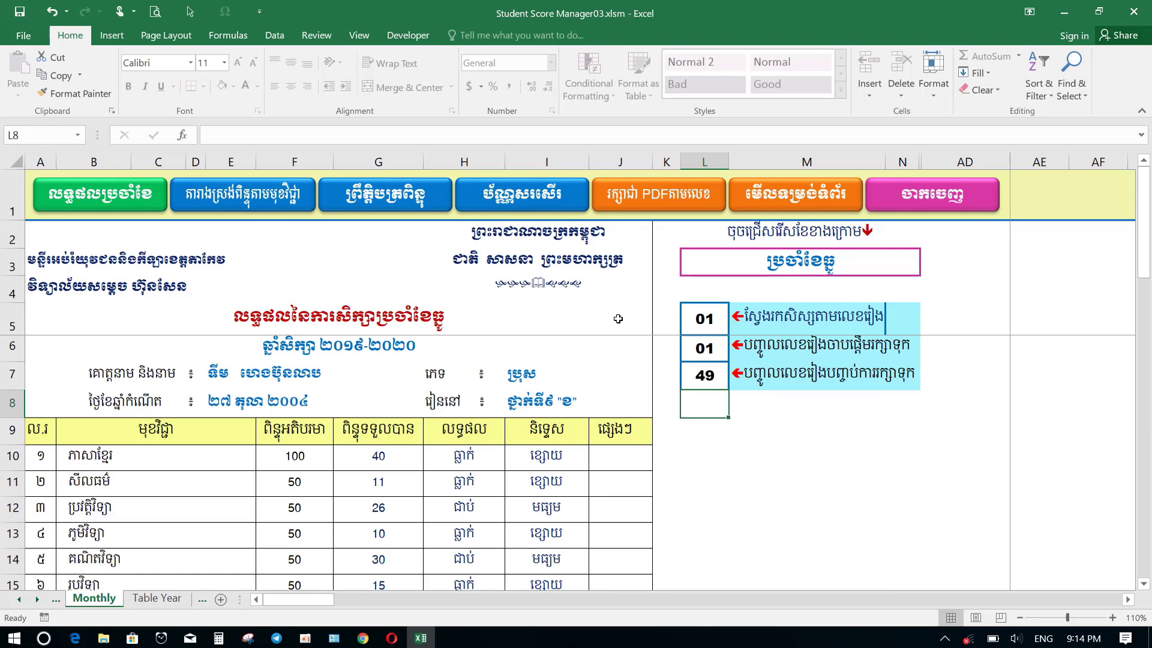
left_click(421, 638)
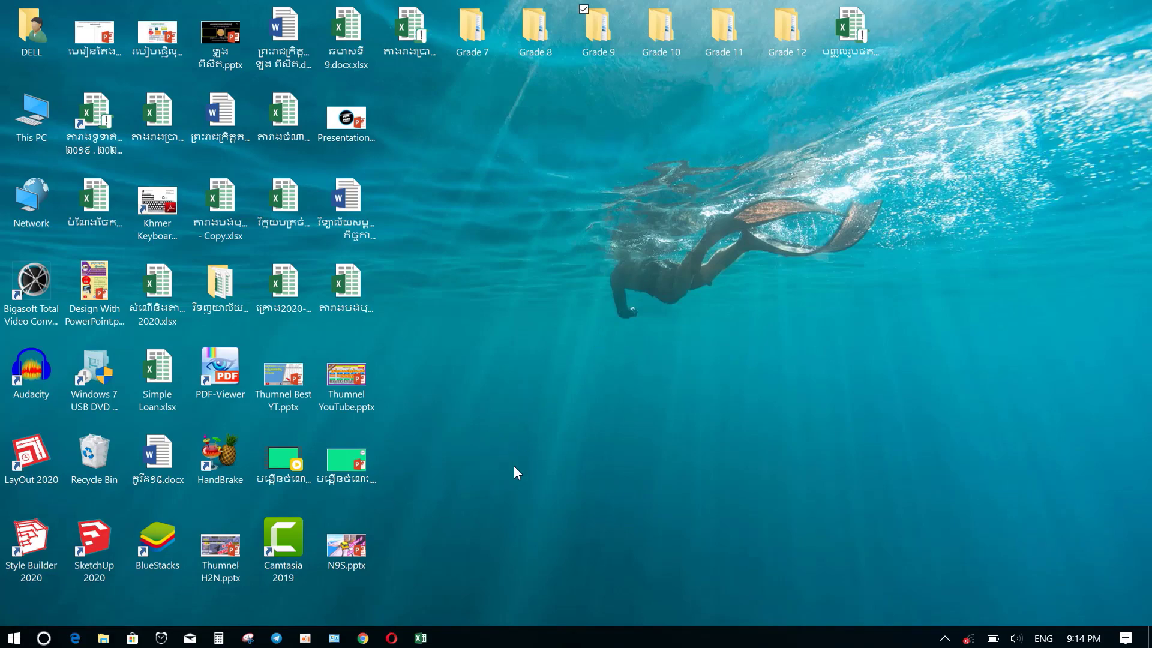
left_click(421, 637)
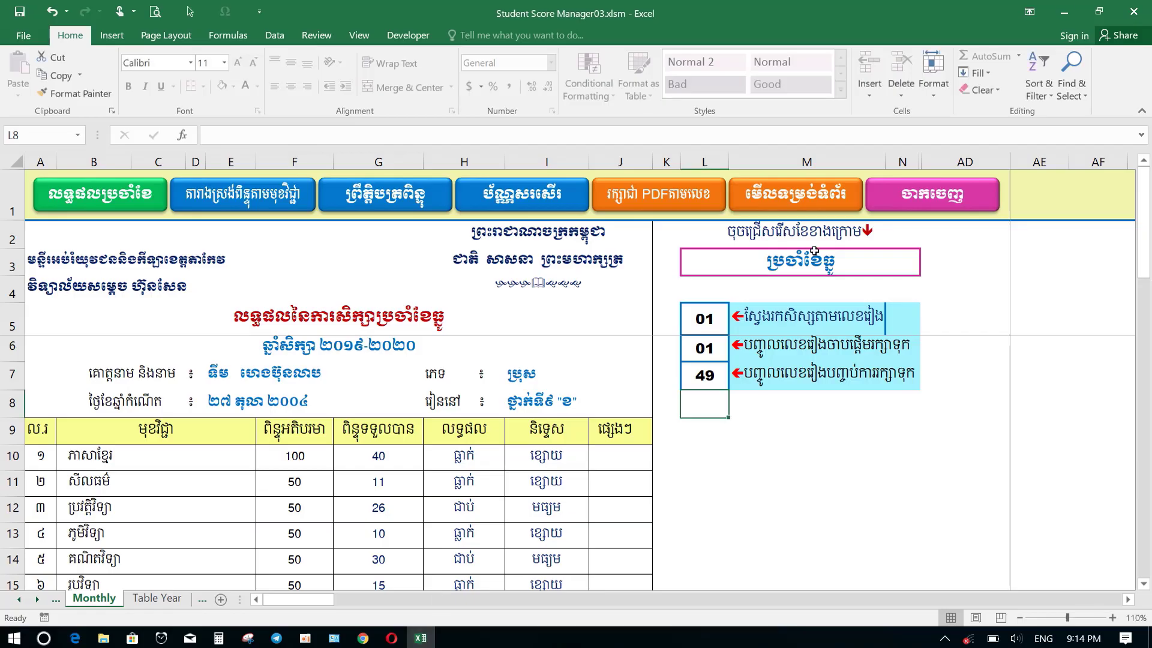
Step: Save the monthly reports in the entered student number range as PDF and look over the last student's report
left_click(667, 197)
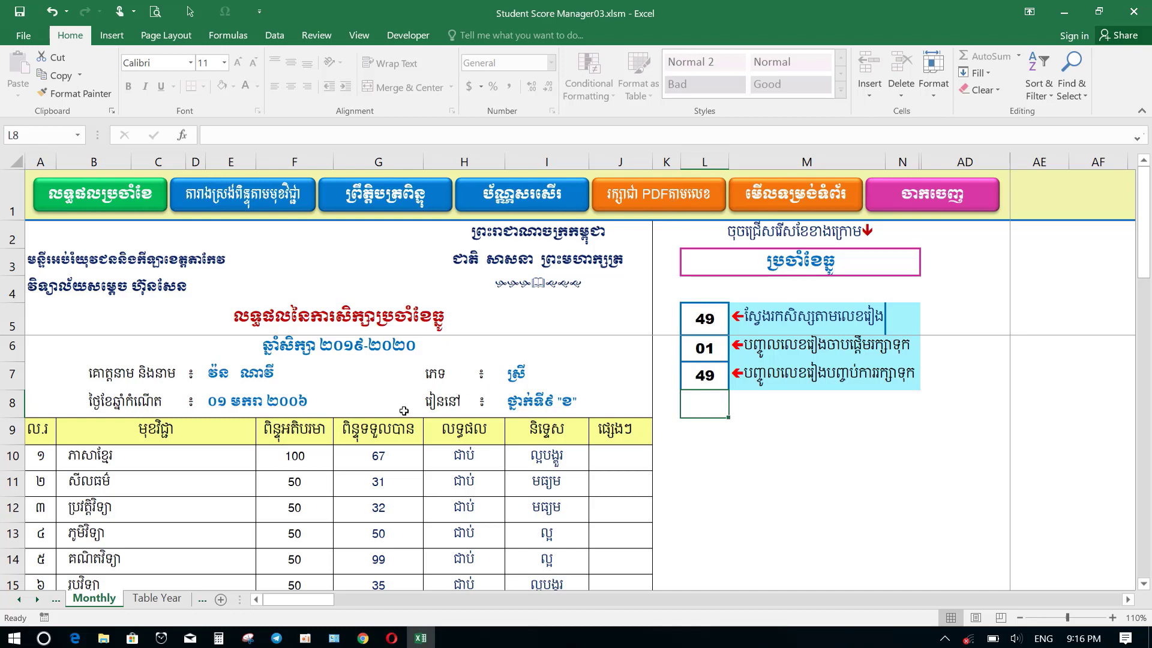
scroll(407, 416, "down", 7)
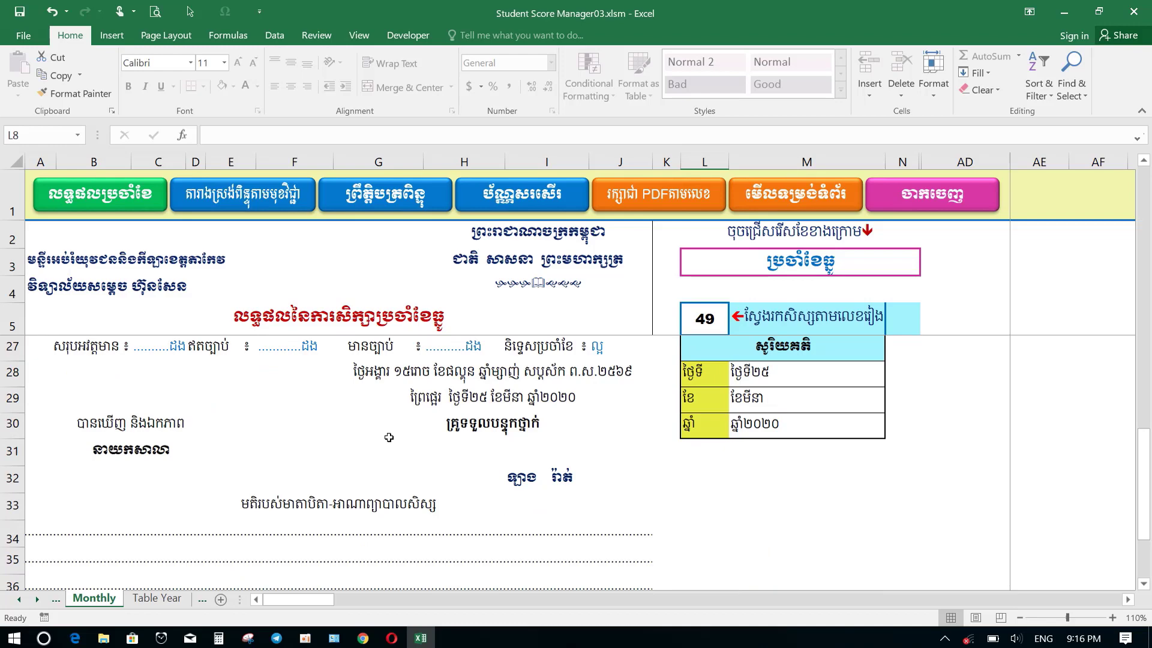
scroll(389, 437, "up", 7)
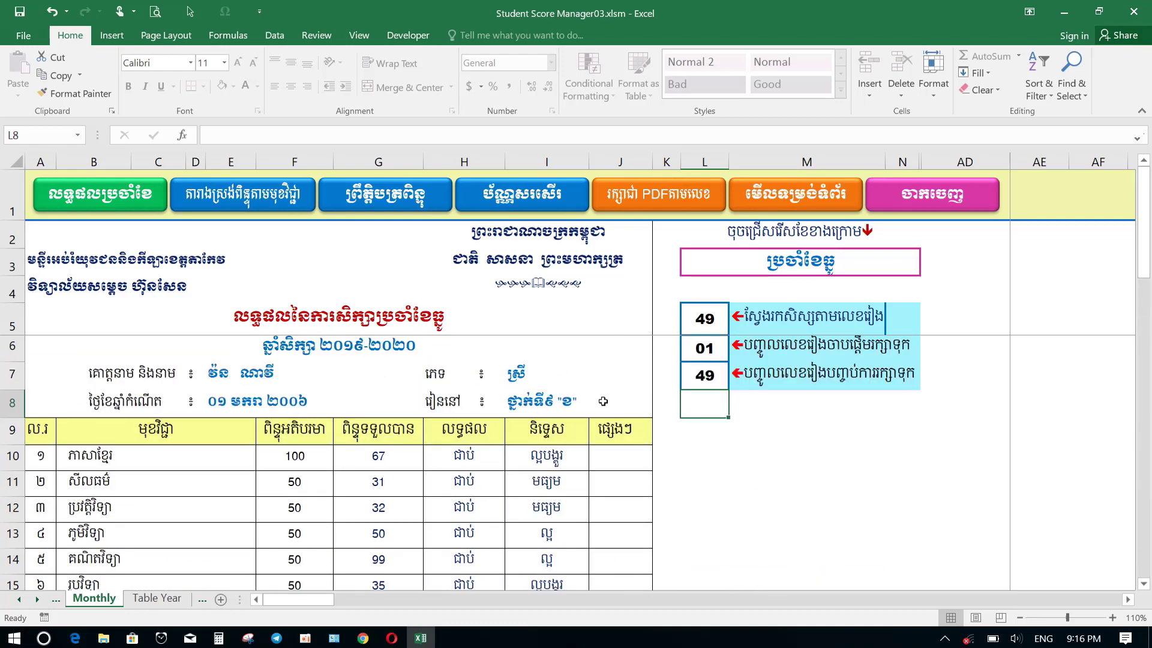
Step: Minimize the workbook and open the 9 B folder inside the desktop's Grade 9 folder in File Explorer
left_click(421, 637)
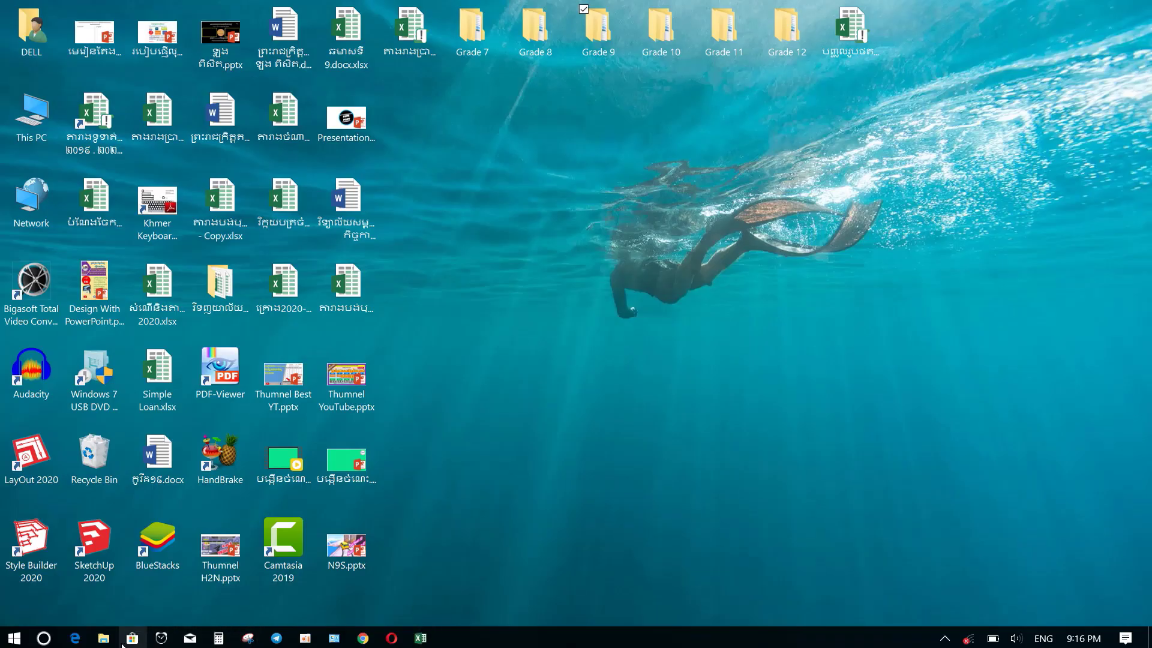
left_click(105, 639)
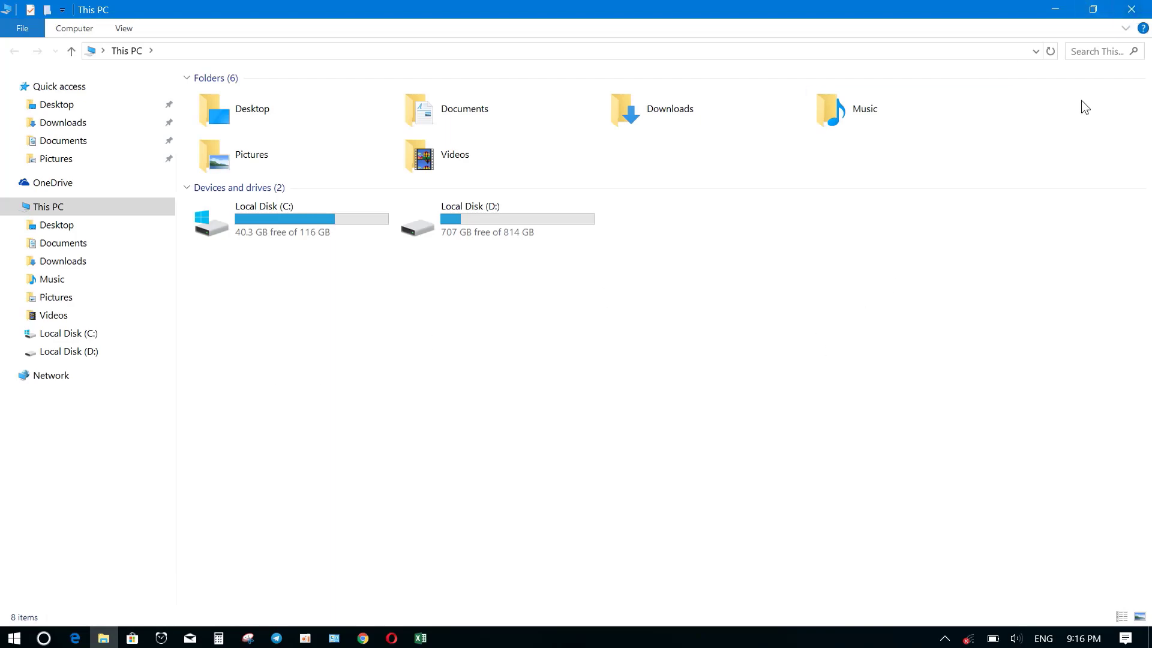
left_click(1131, 9)
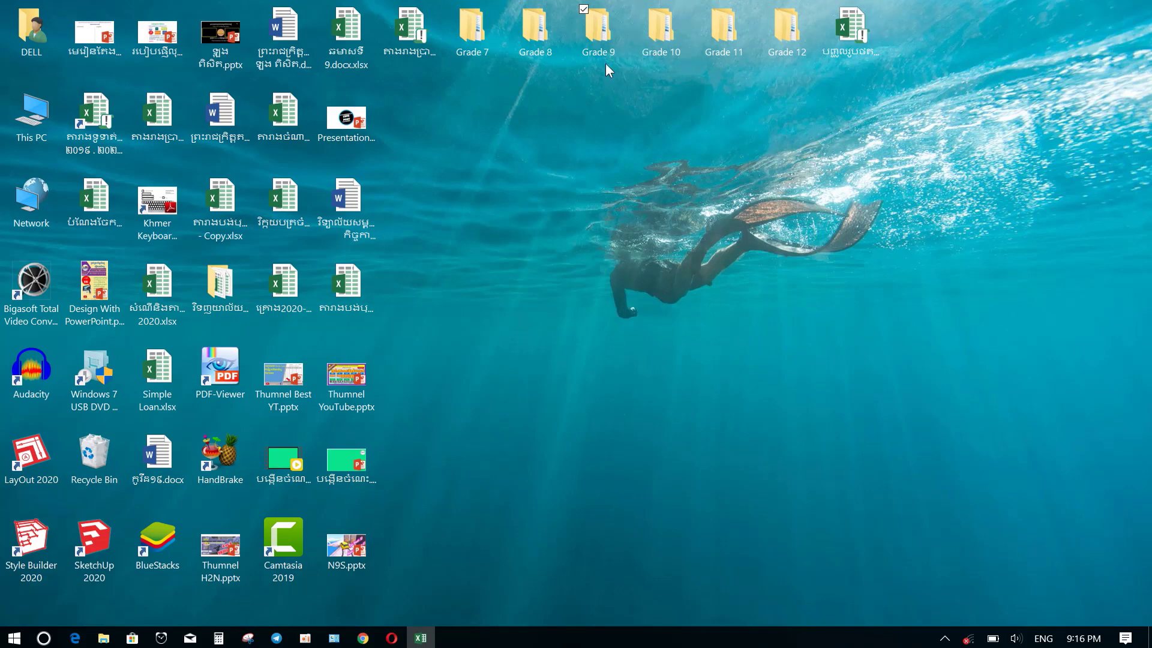
double_click(600, 33)
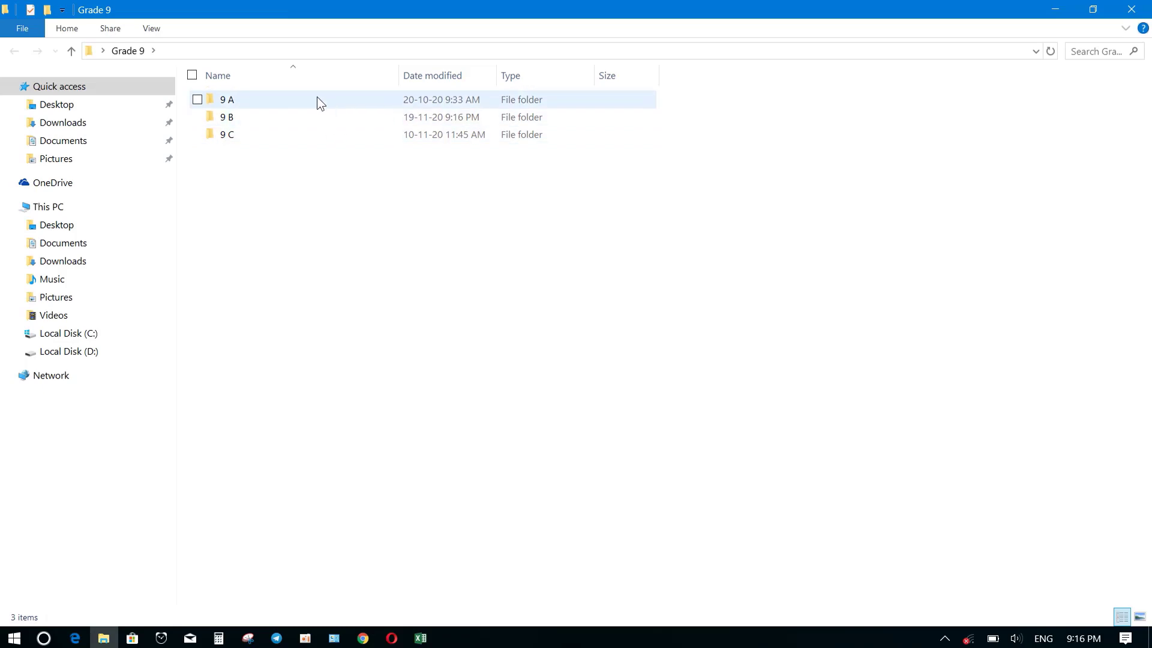
left_click(355, 116)
double_click(355, 116)
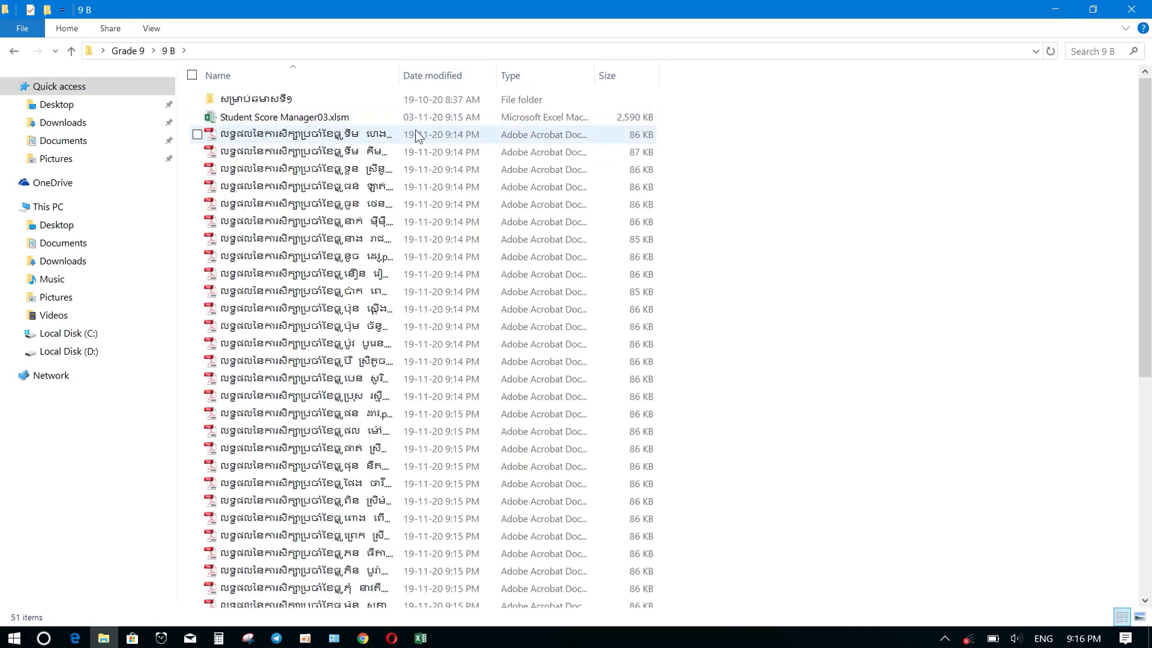
Step: Select all the monthly report PDF files in the 9 B folder, from the first through the last
left_click(452, 138)
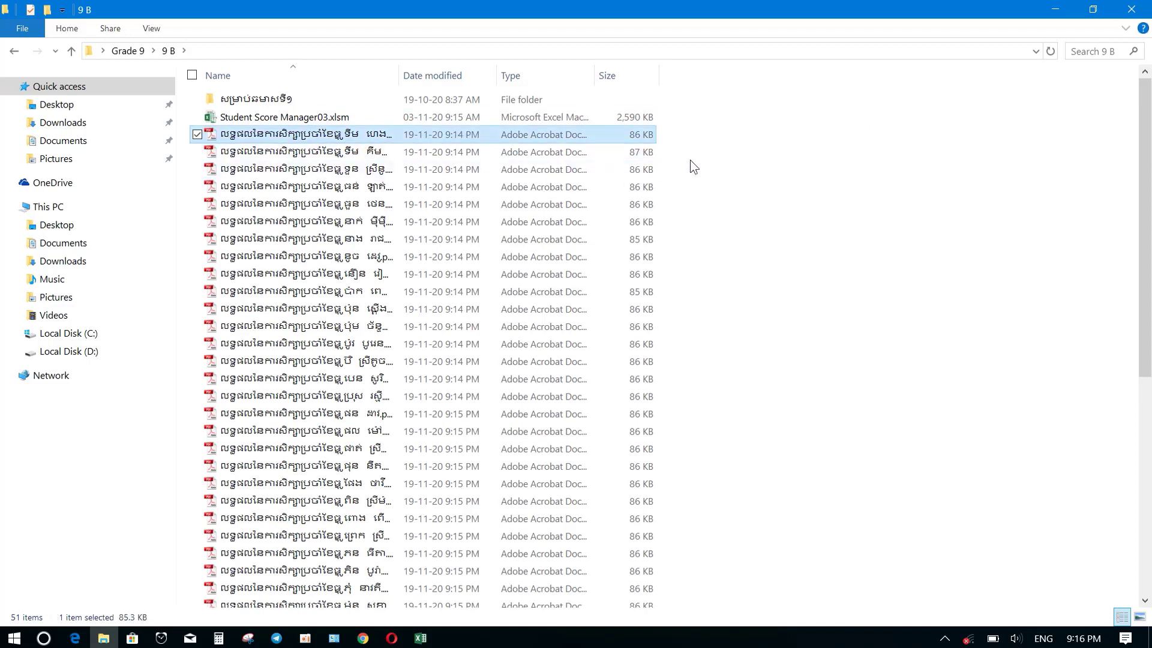
scroll(659, 144, "down", 5)
scroll(662, 156, "down", 3)
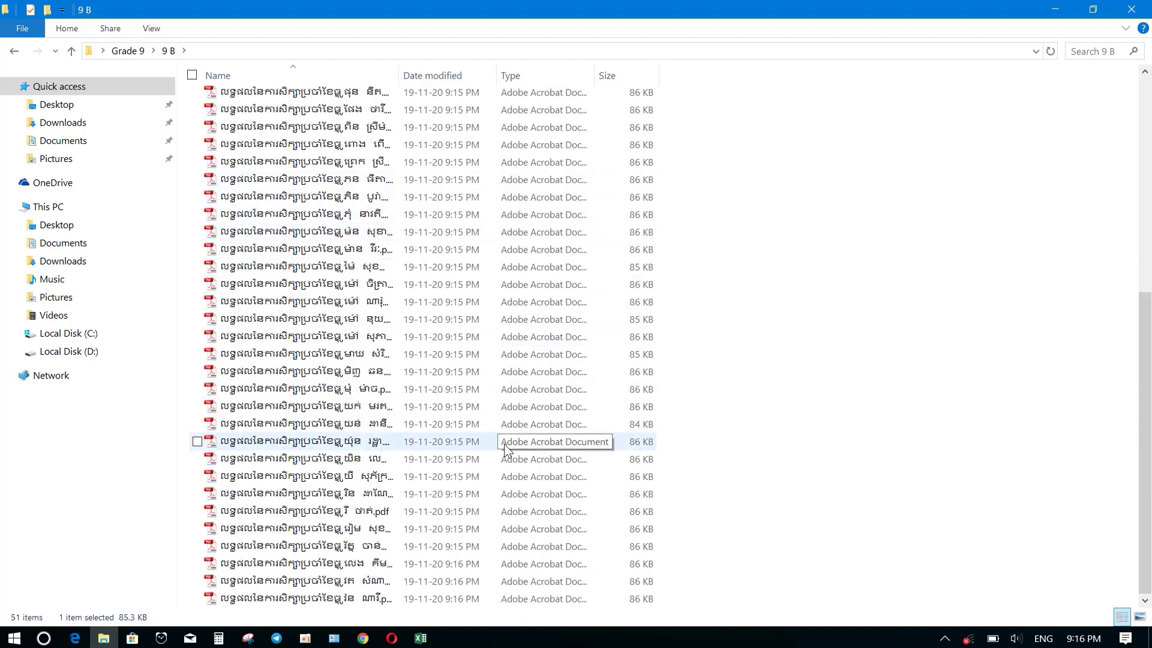
left_click(458, 599, "shift")
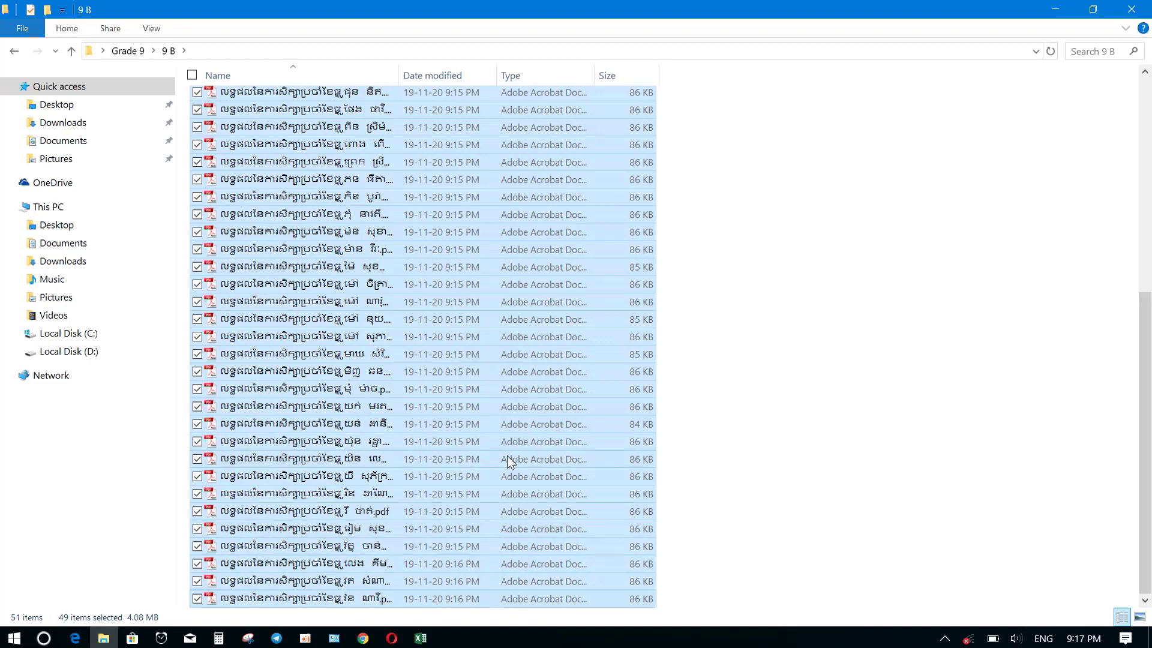
Step: Look through the whole list of selected PDF reports in the 9 B folder, checking file names and modification times
scroll(513, 431, "up", 7)
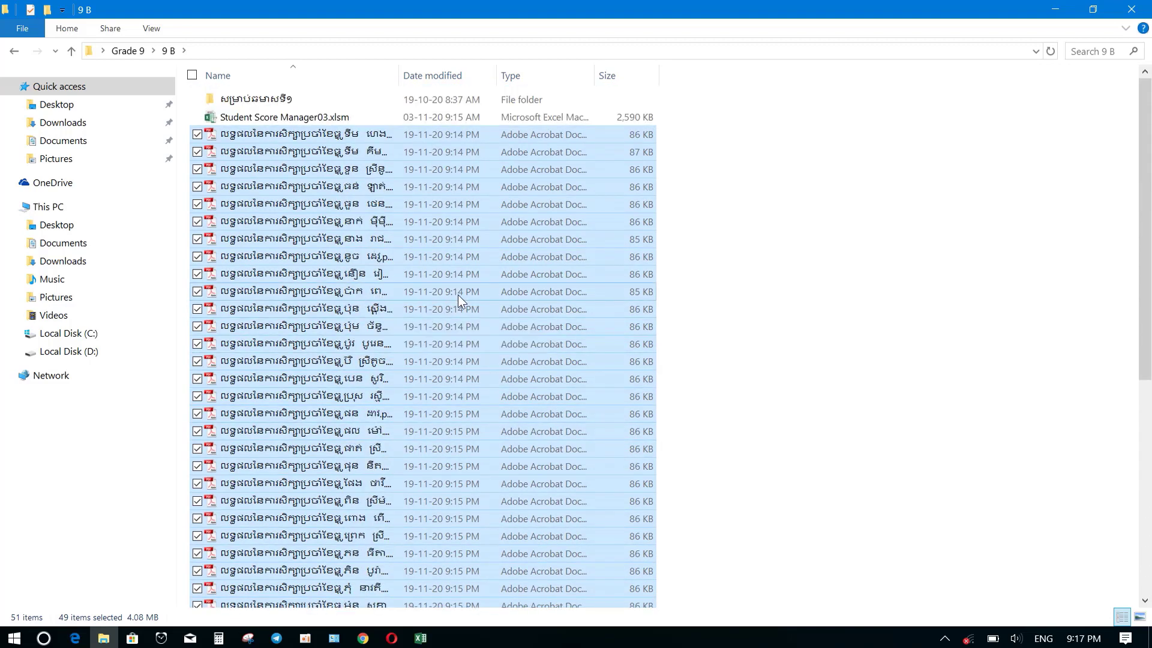
scroll(490, 291, "down", 6)
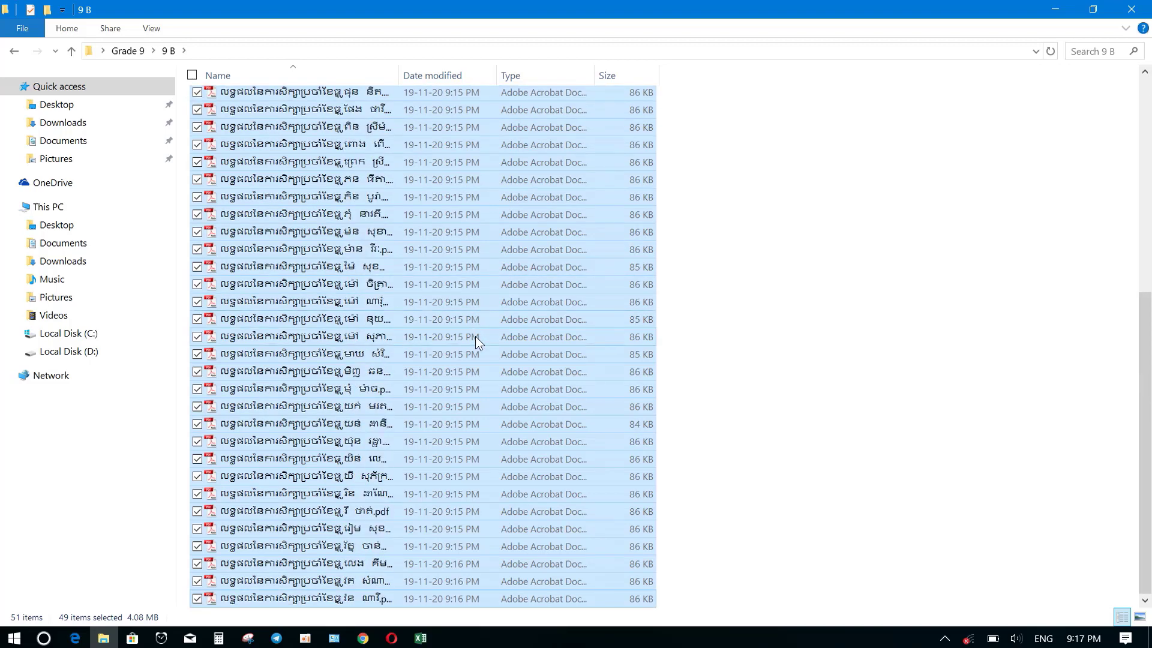
scroll(474, 345, "down", 1)
scroll(435, 395, "up", 7)
scroll(434, 394, "down", 1)
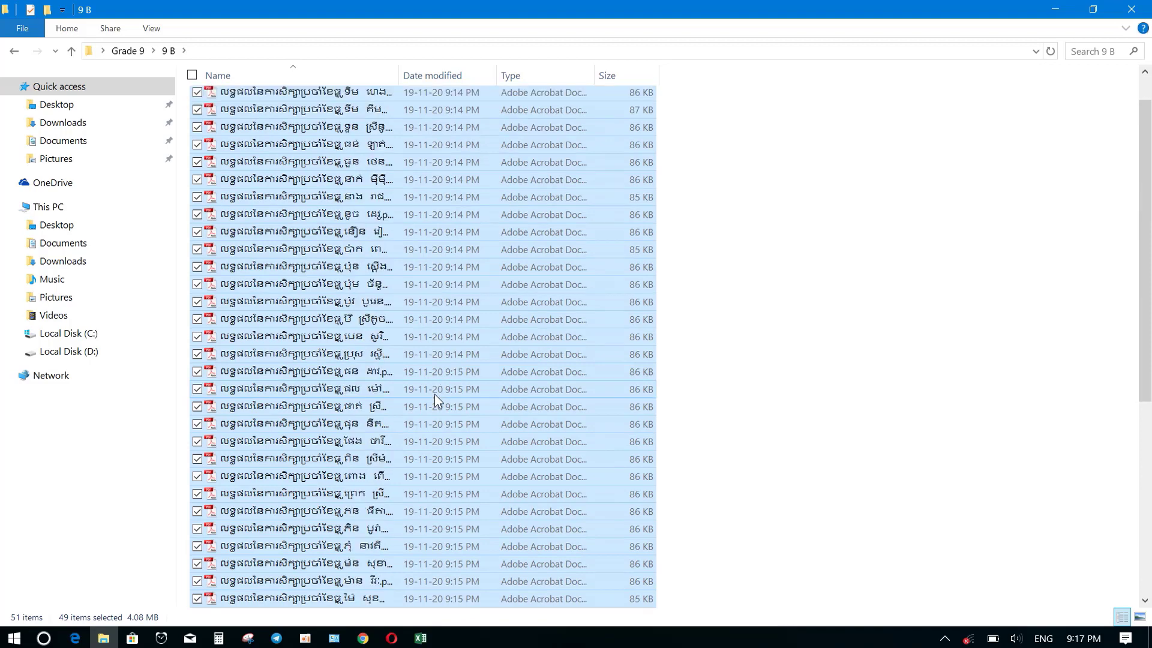
scroll(479, 353, "up", 1)
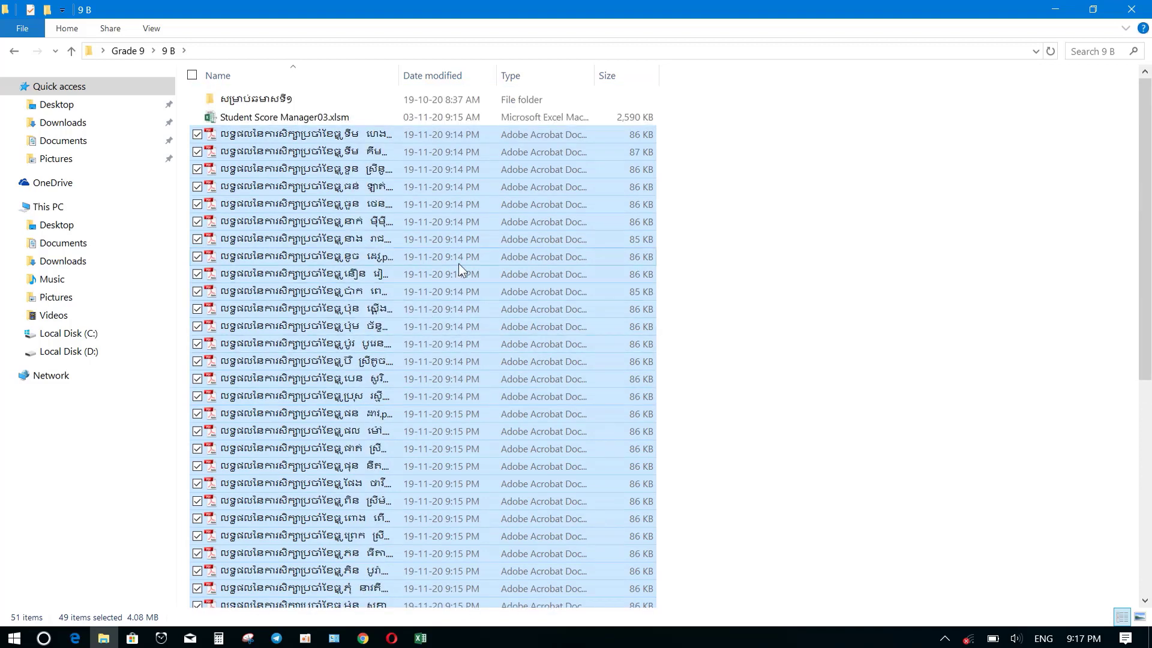
scroll(474, 246, "down", 3)
scroll(474, 240, "down", 5)
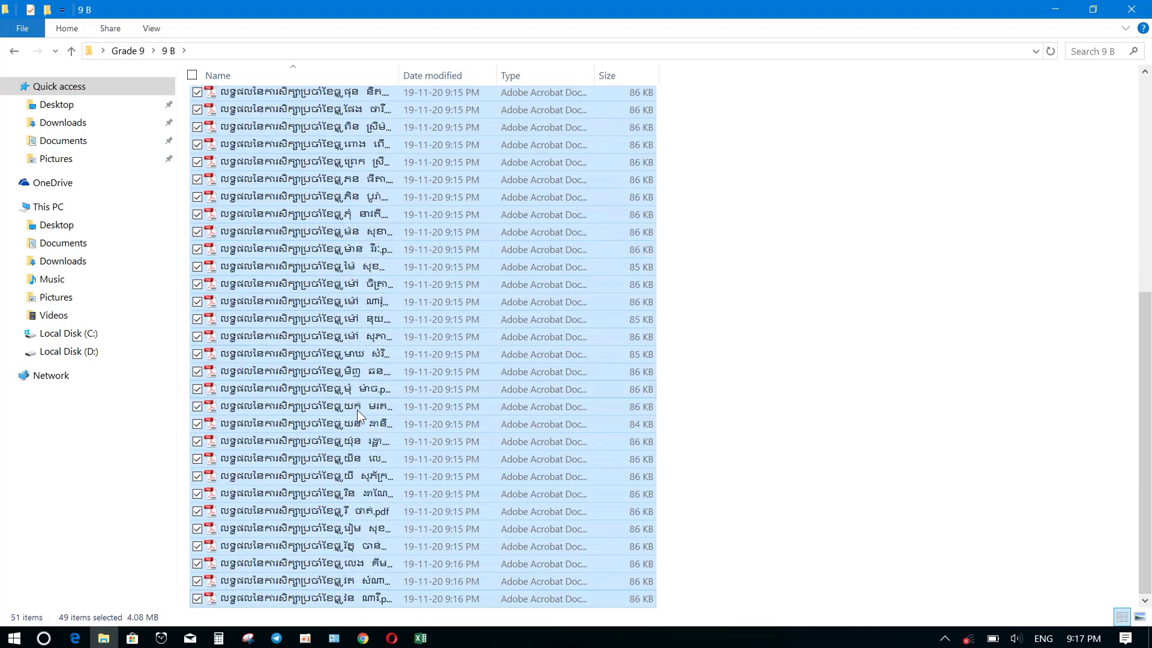
scroll(350, 457, "up", 7)
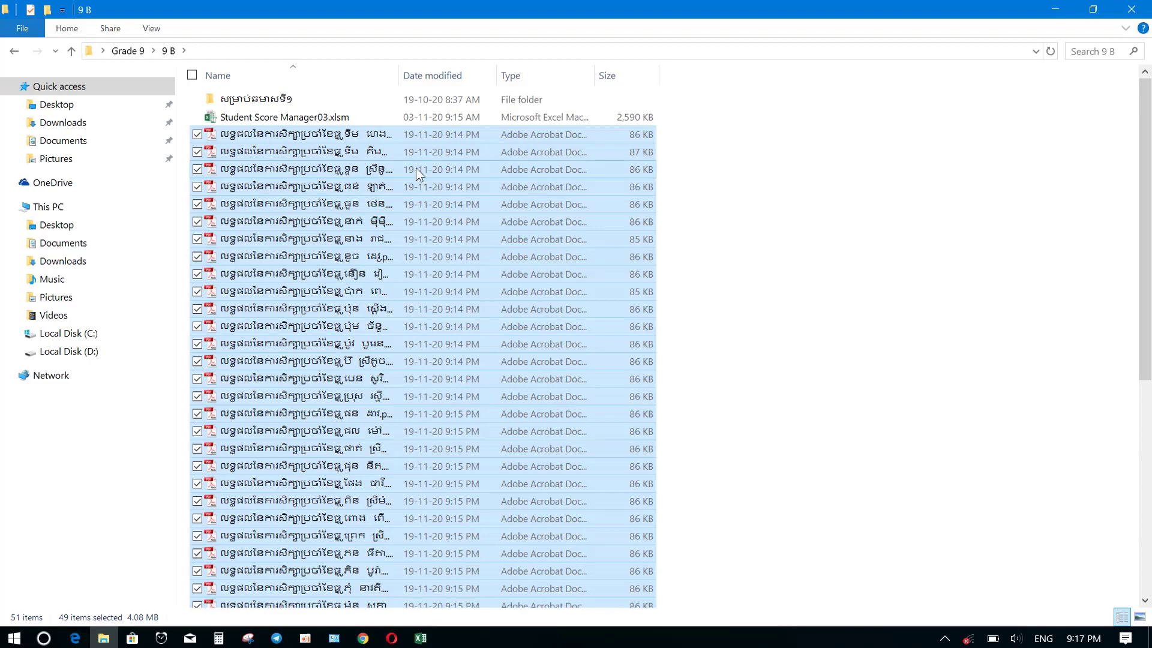
scroll(440, 395, "down", 7)
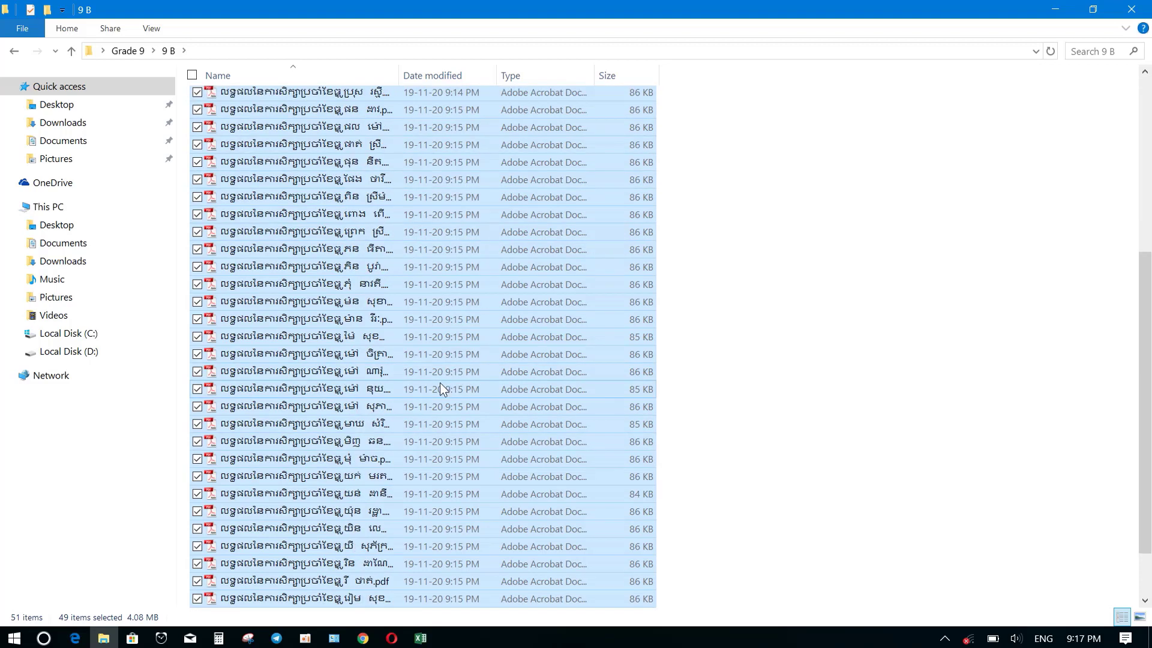